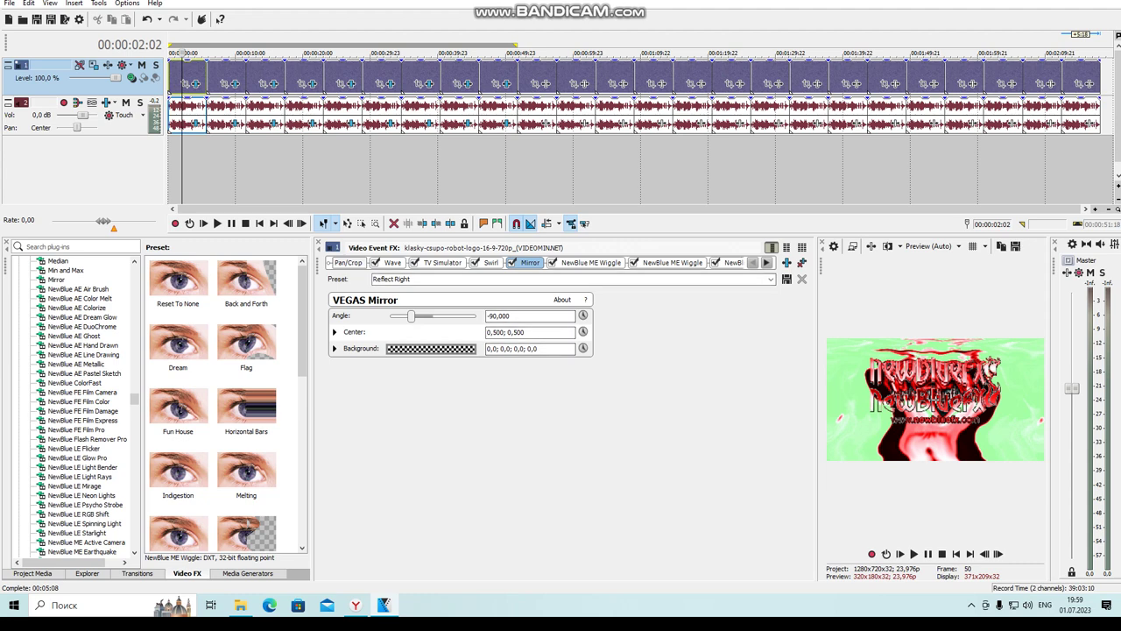
Step: Review the settings of the three NewBlue ME Wiggle effects on the first video clip
left_click(590, 263)
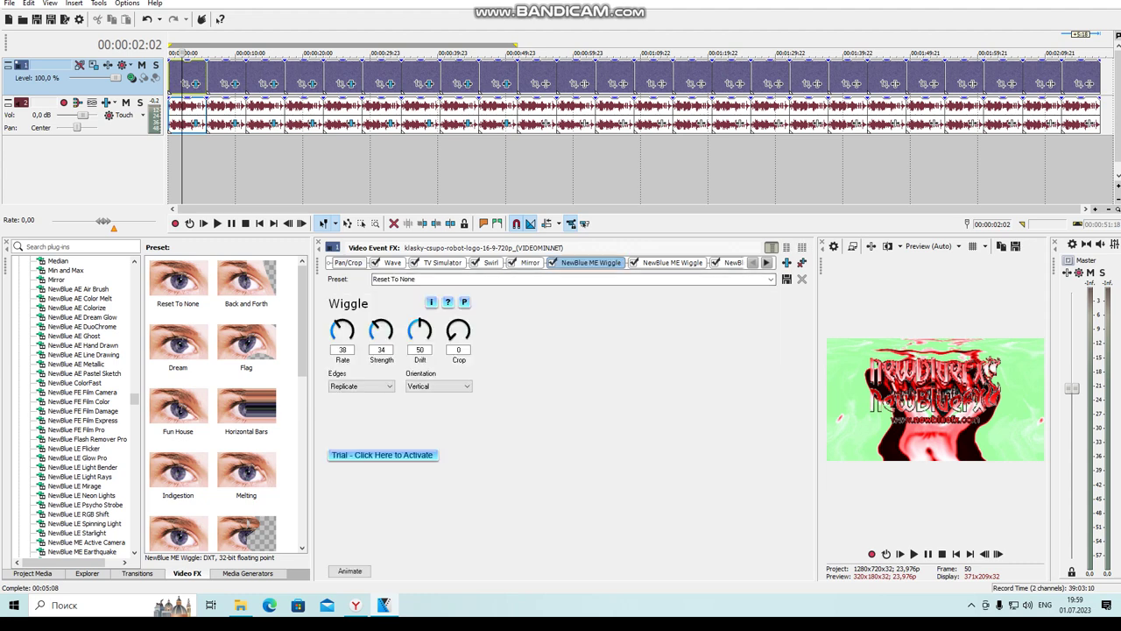
left_click(671, 263)
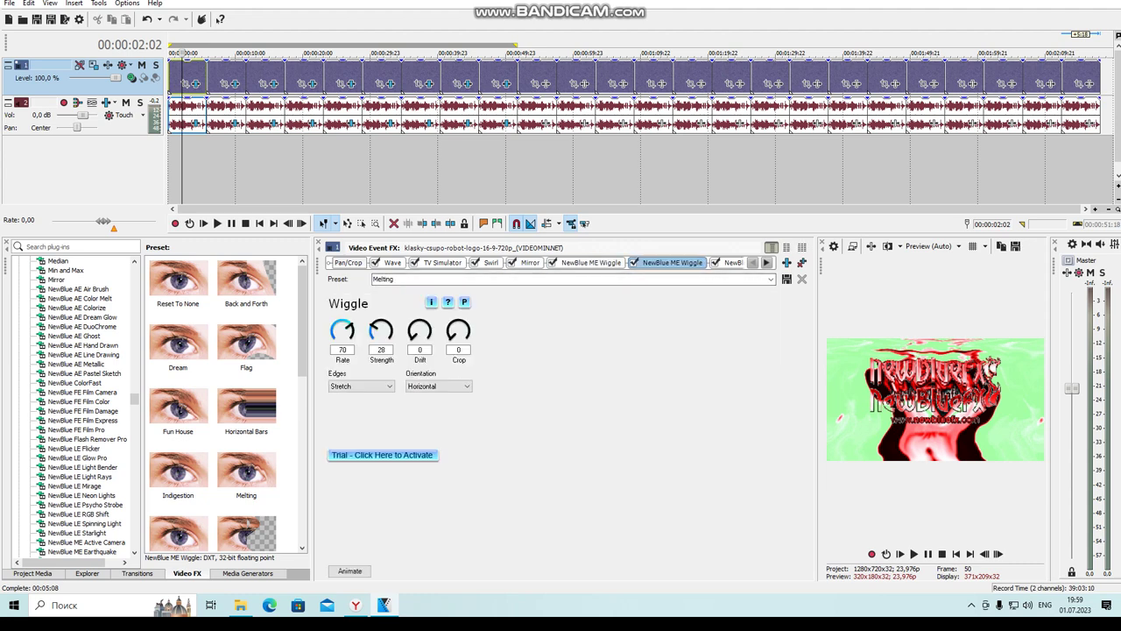
left_click(767, 263)
left_click(766, 263)
left_click(766, 263)
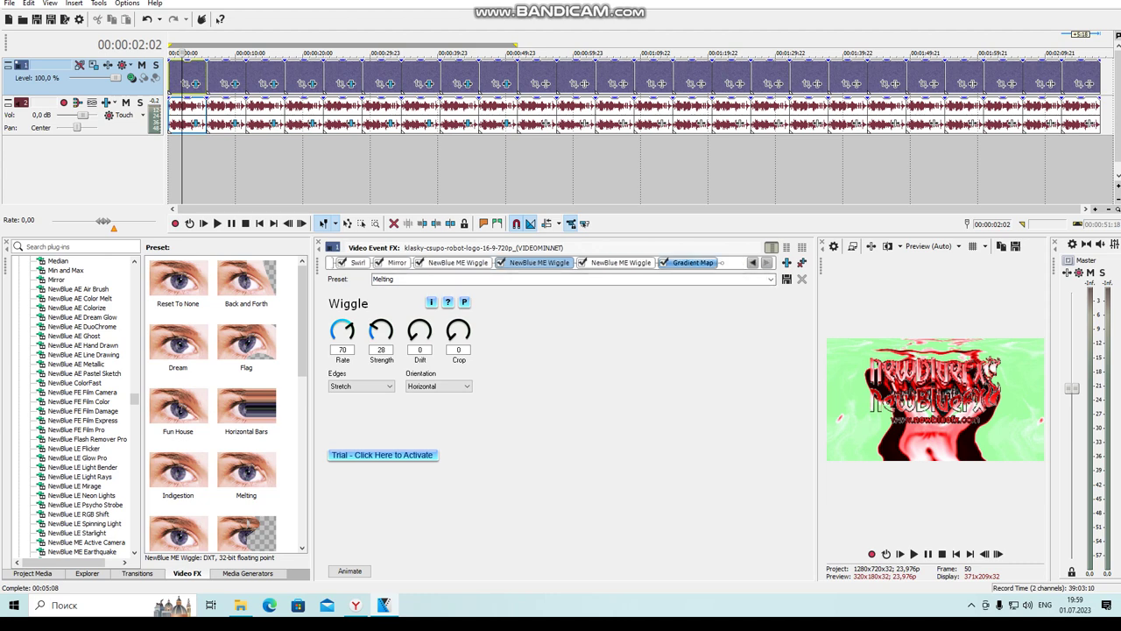
left_click(620, 263)
Step: Inspect the first clip's Gradient Map effect, including the colours of its last two gradient points
left_click(691, 262)
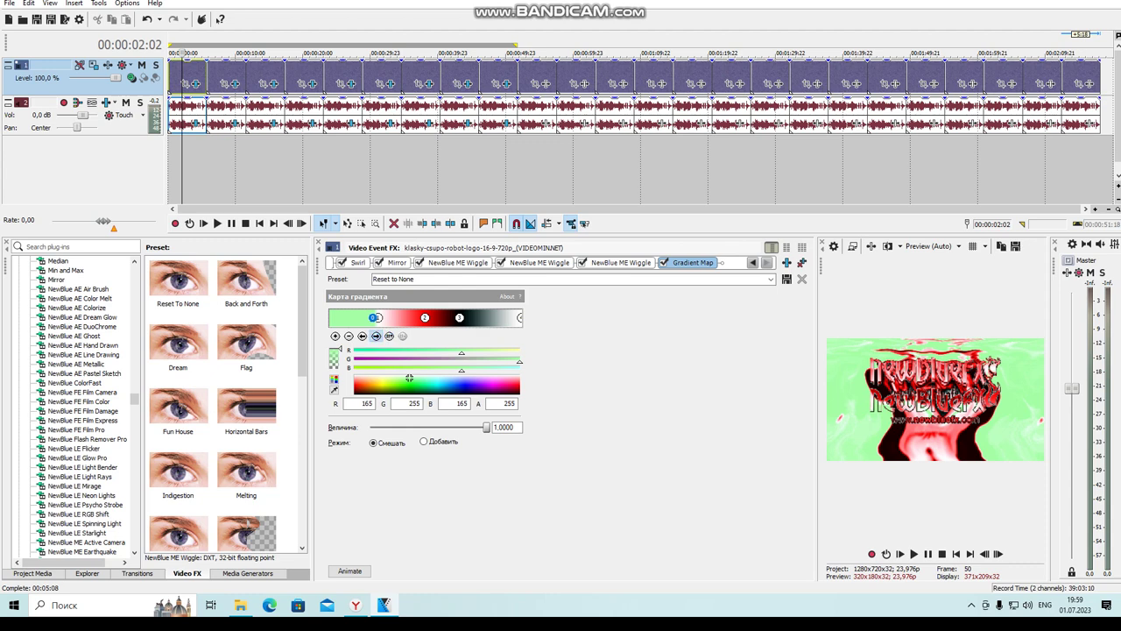
left_click(459, 317)
left_click(520, 317)
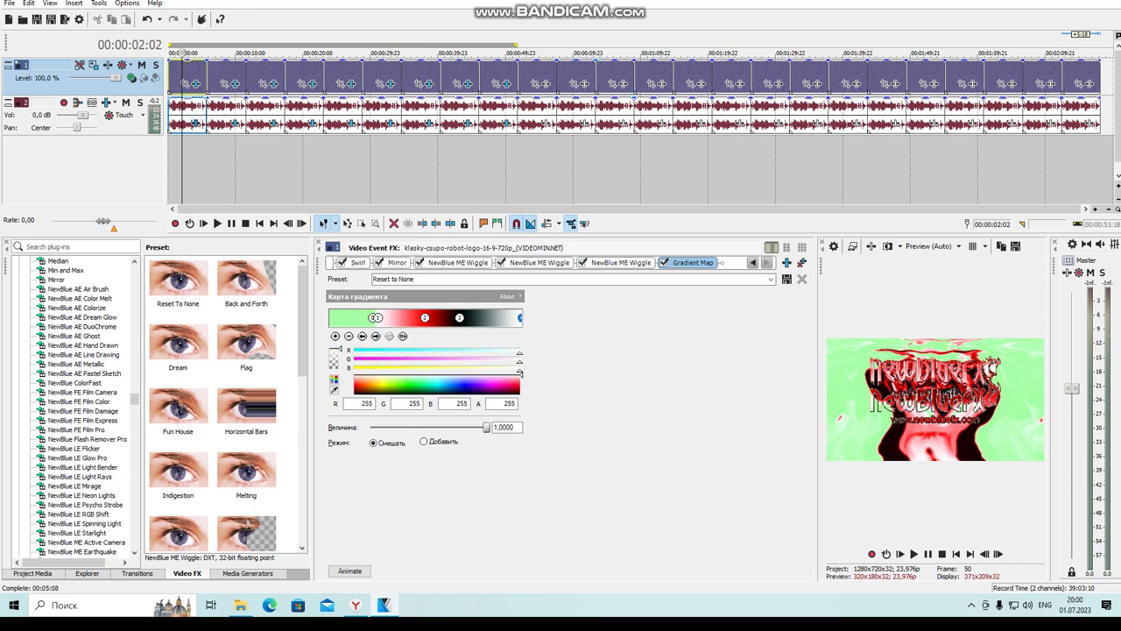
Step: Review the first clip's audio effects: Orange Vocoder, tb_grumblebum, IO/Phaser and IL Vocodex, and close the audio effects window
left_click(195, 123)
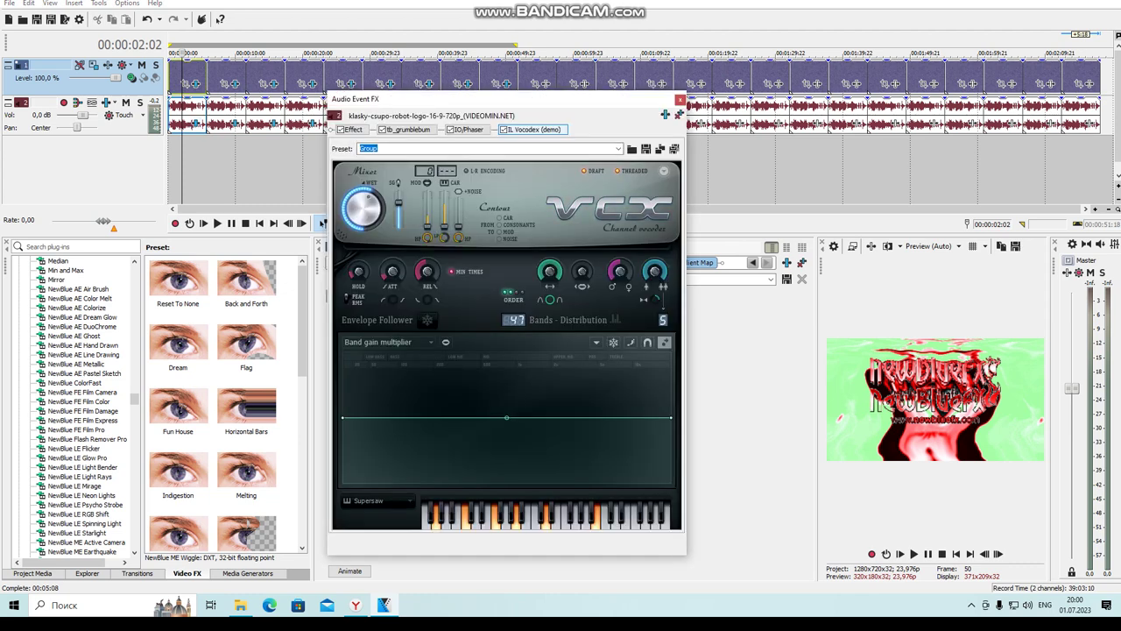
left_click(353, 129)
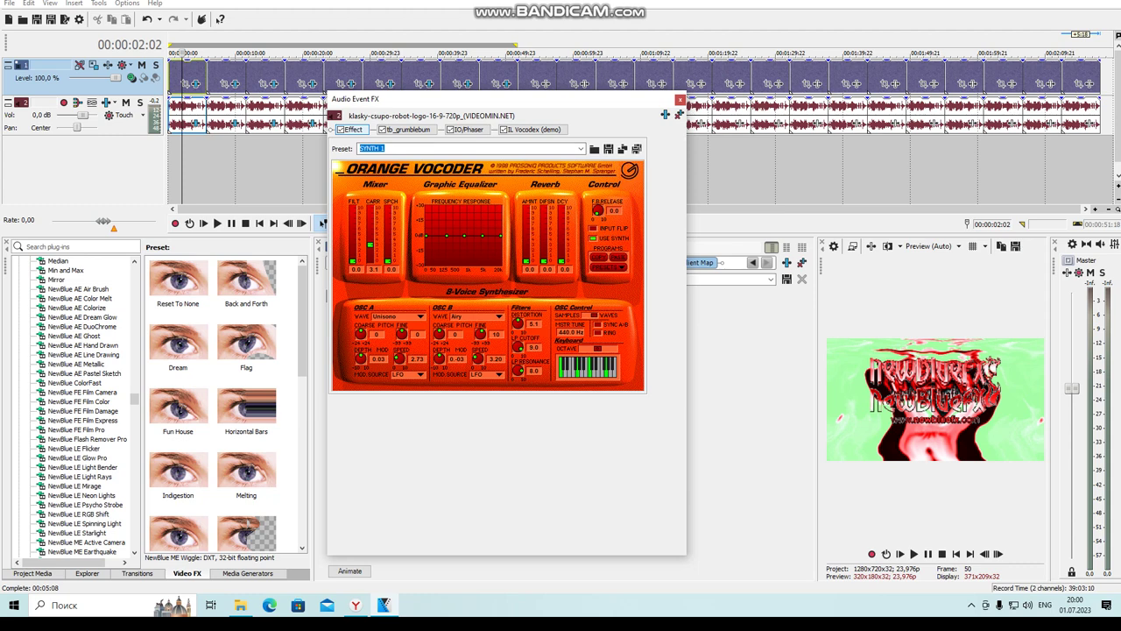
left_click(407, 129)
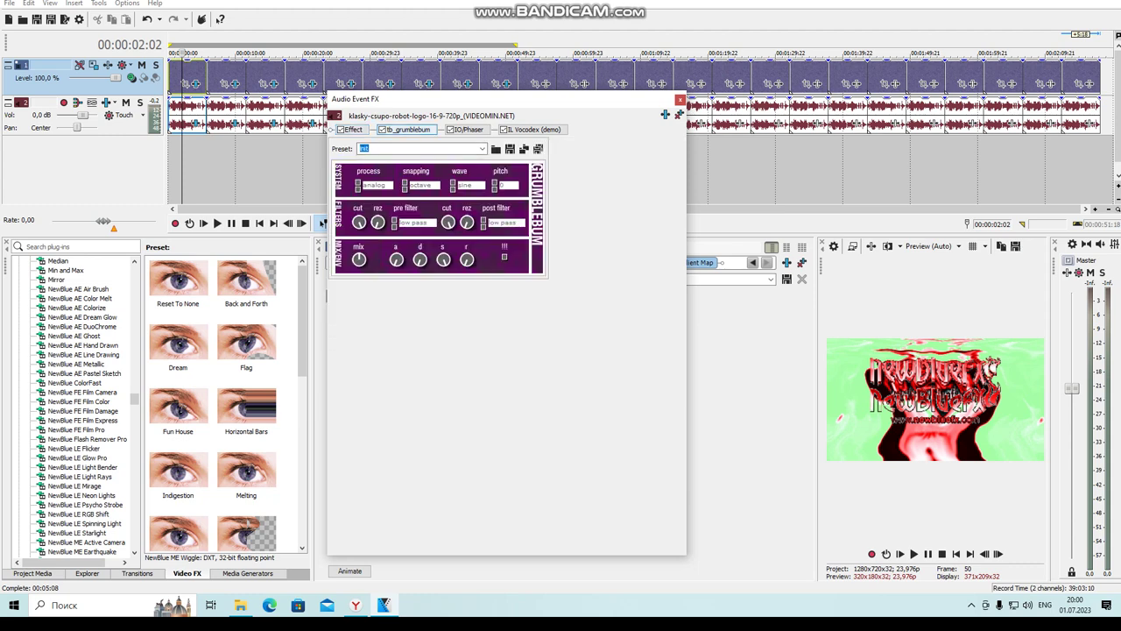
left_click(467, 130)
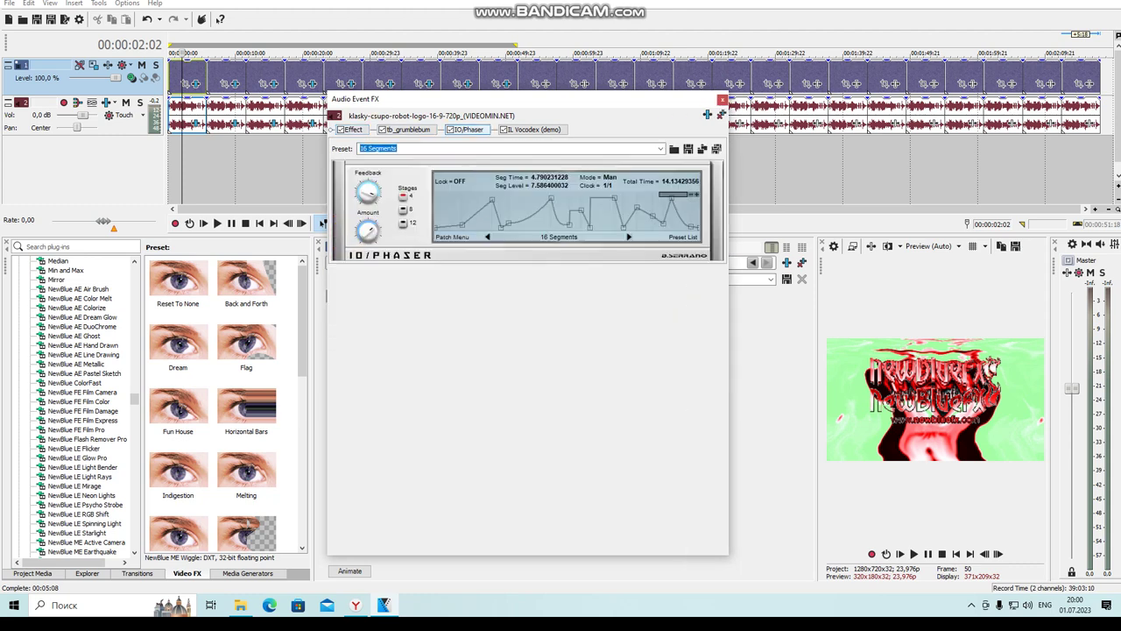
left_click(534, 129)
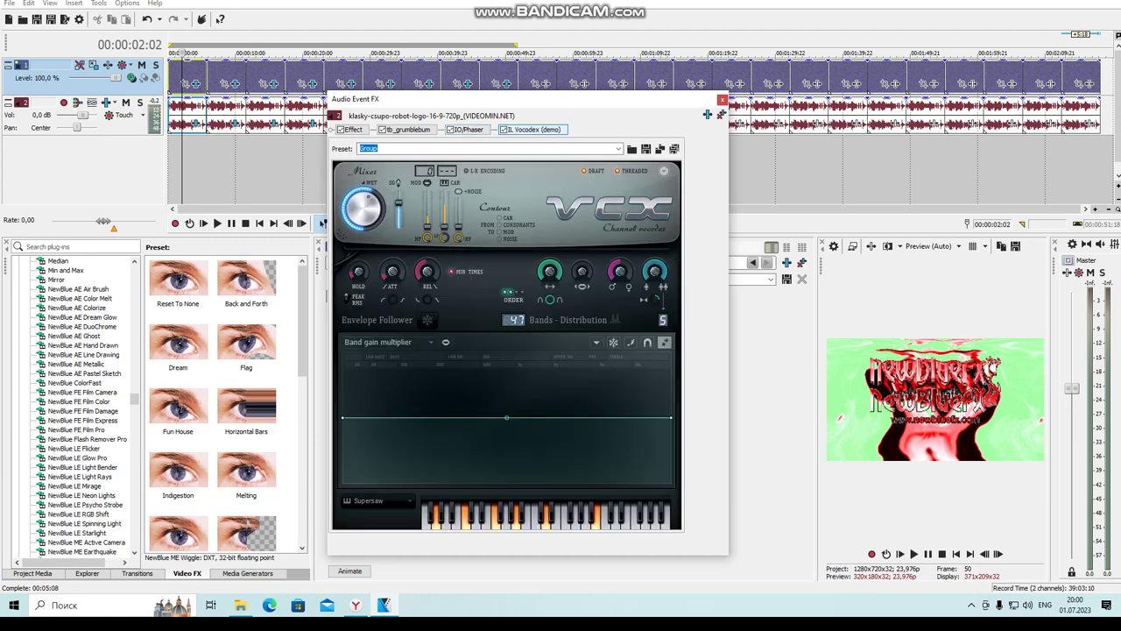
left_click(721, 99)
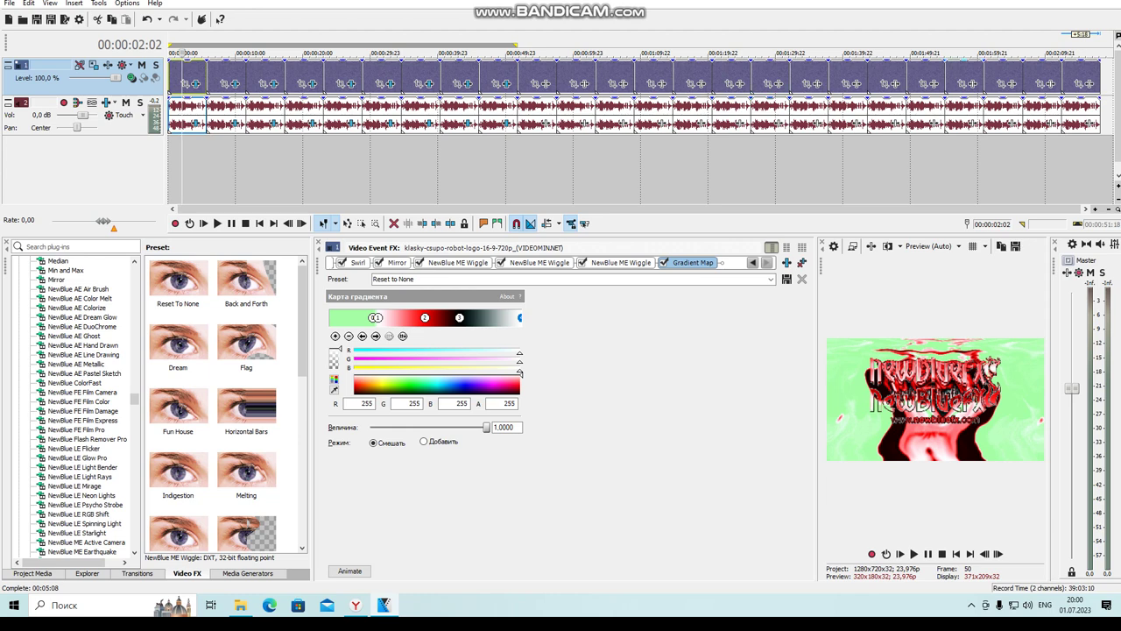
Step: Review the second clip's video effects: TV Simulator, HSL Adjust and the three NewBlue ME Wiggle instances
left_click(221, 74)
left_click(231, 82)
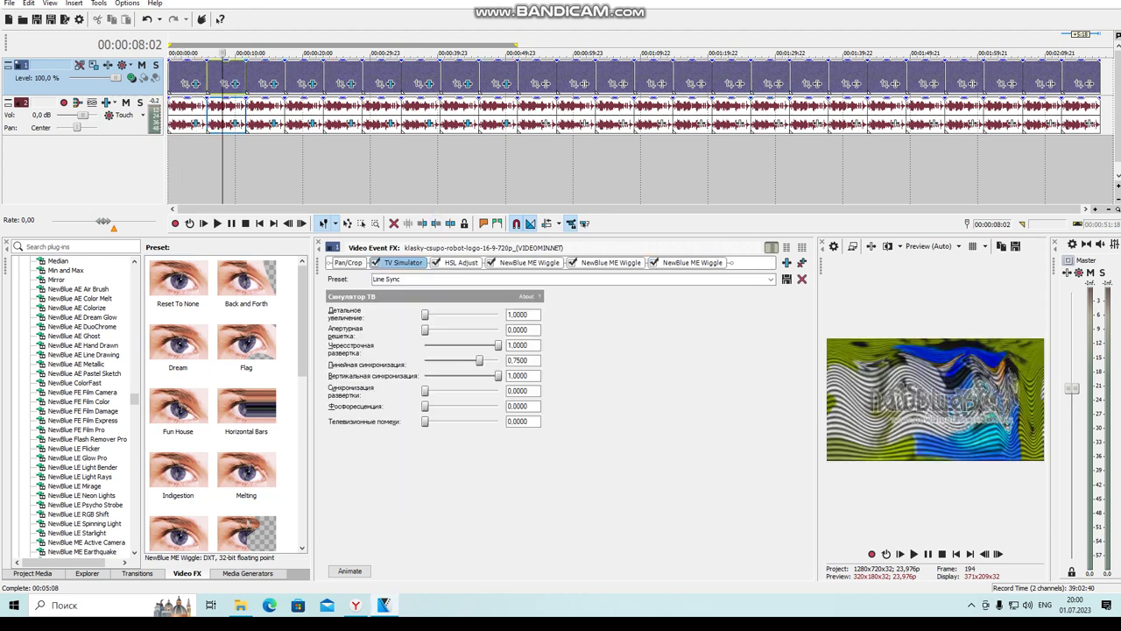
left_click(461, 262)
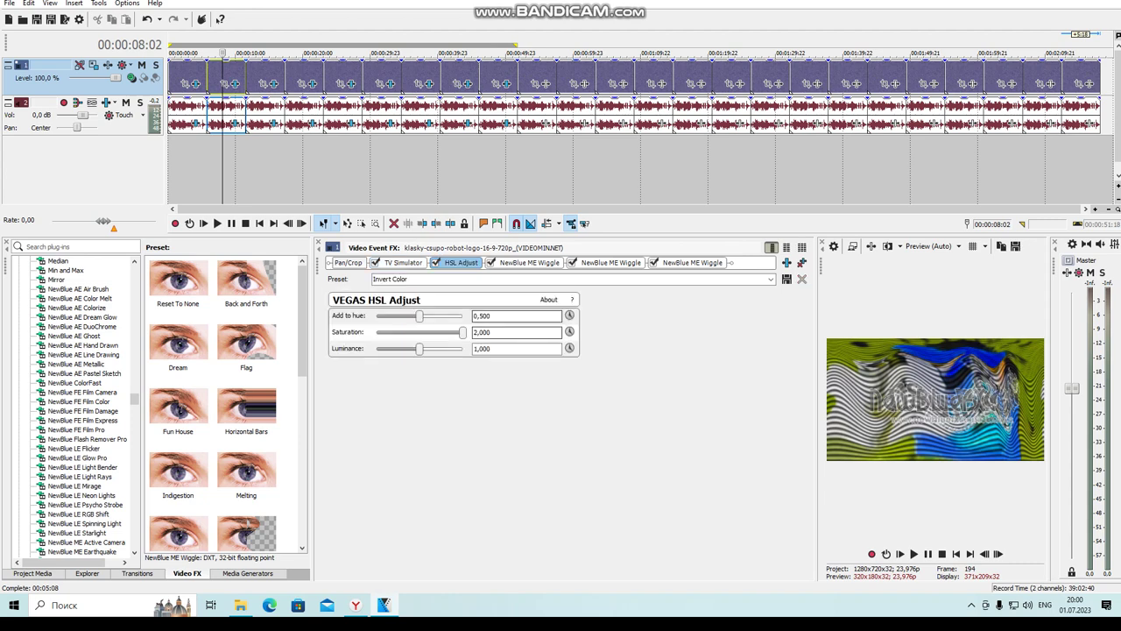
left_click(529, 263)
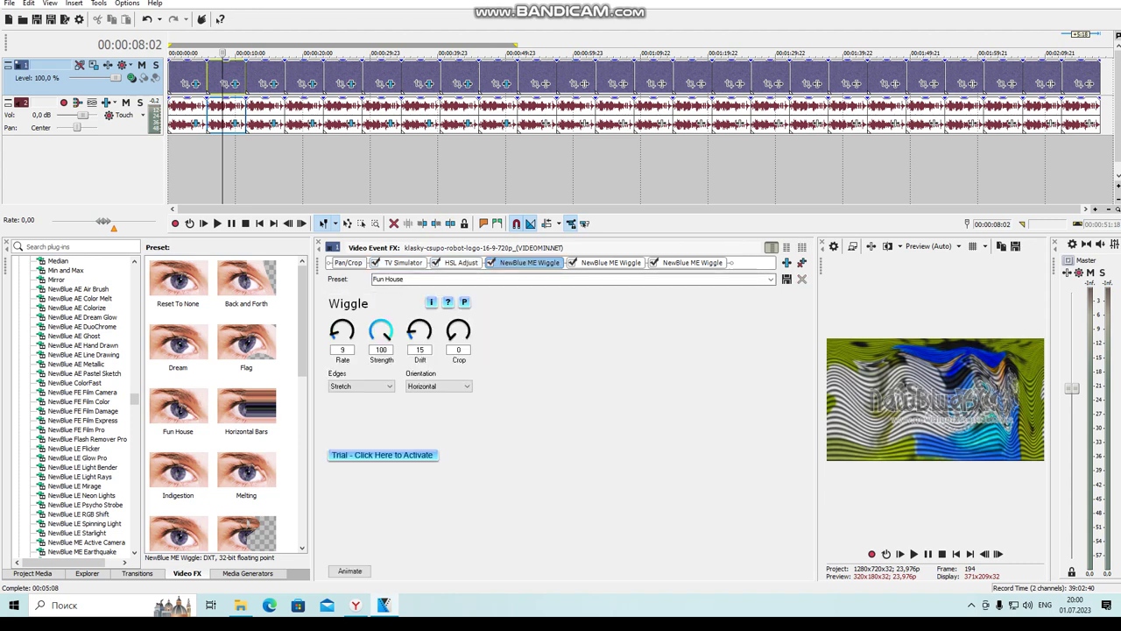
left_click(611, 263)
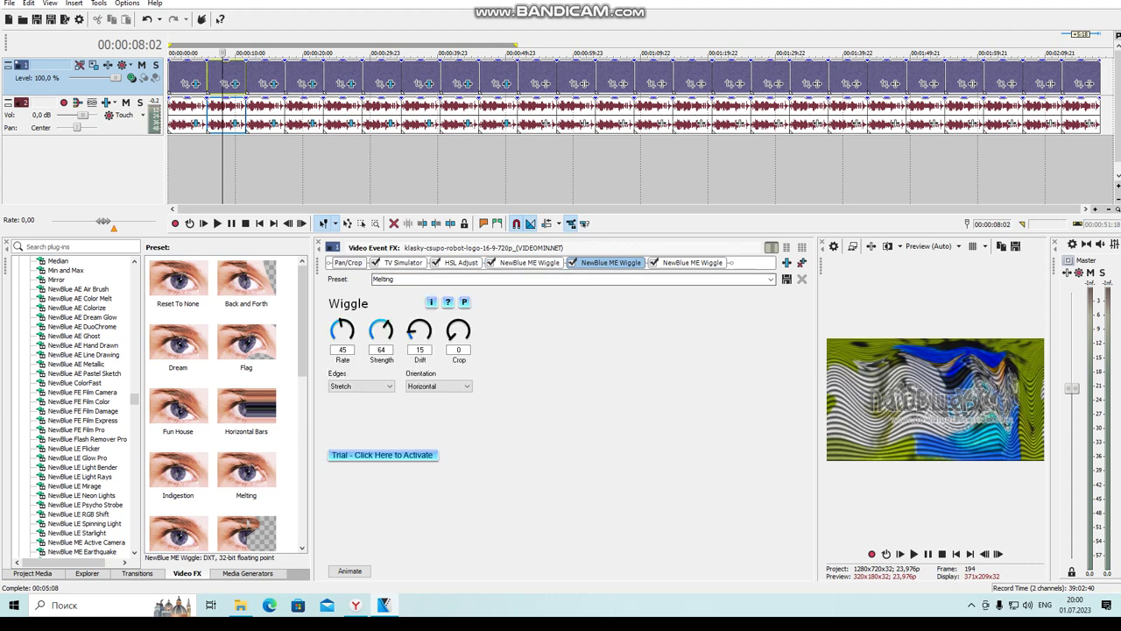
left_click(692, 262)
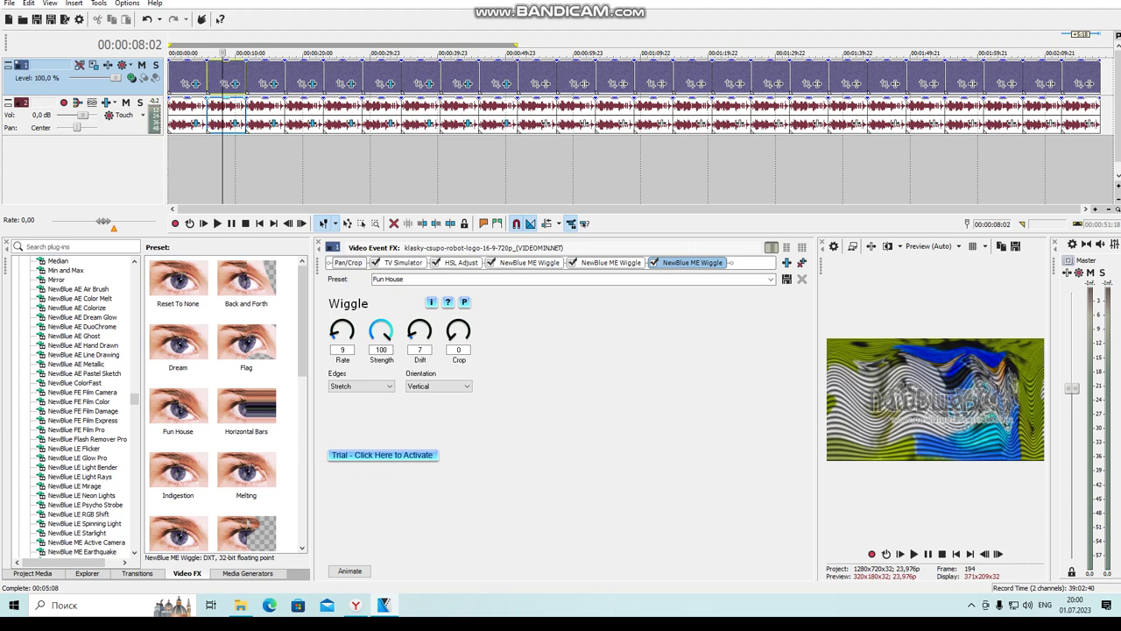
Step: Review the second clip's audio effects, from ExpressFX Amplitude Modulation, Orange Vocoder and E-Phonic LOFI to tb_grumblebum and IL Vocodex, and close their window
left_click(235, 123)
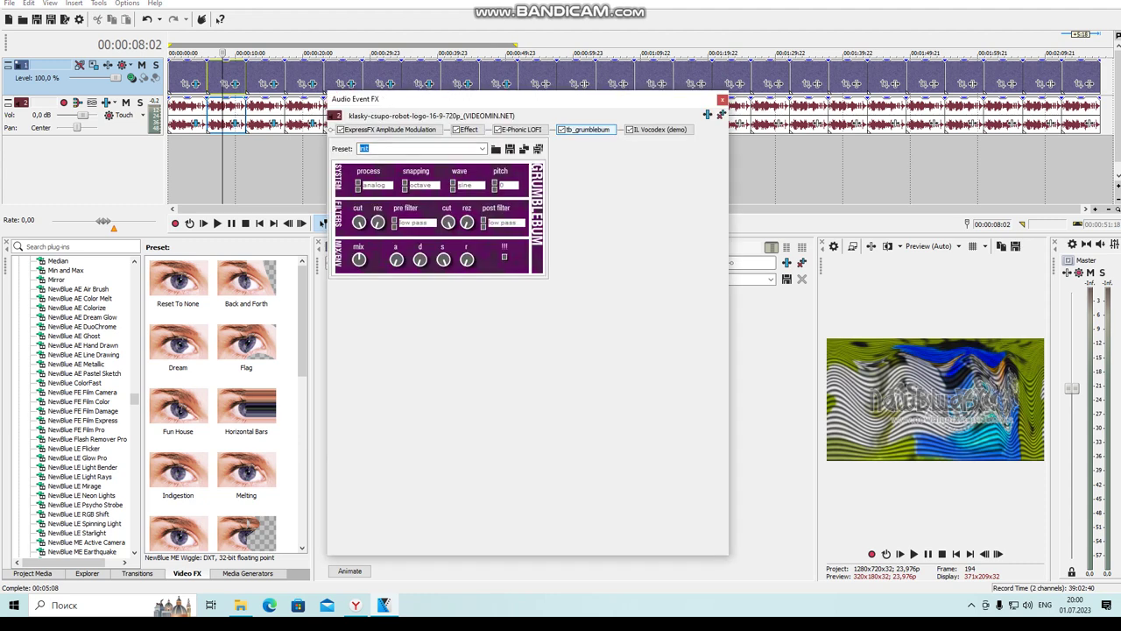
left_click(390, 128)
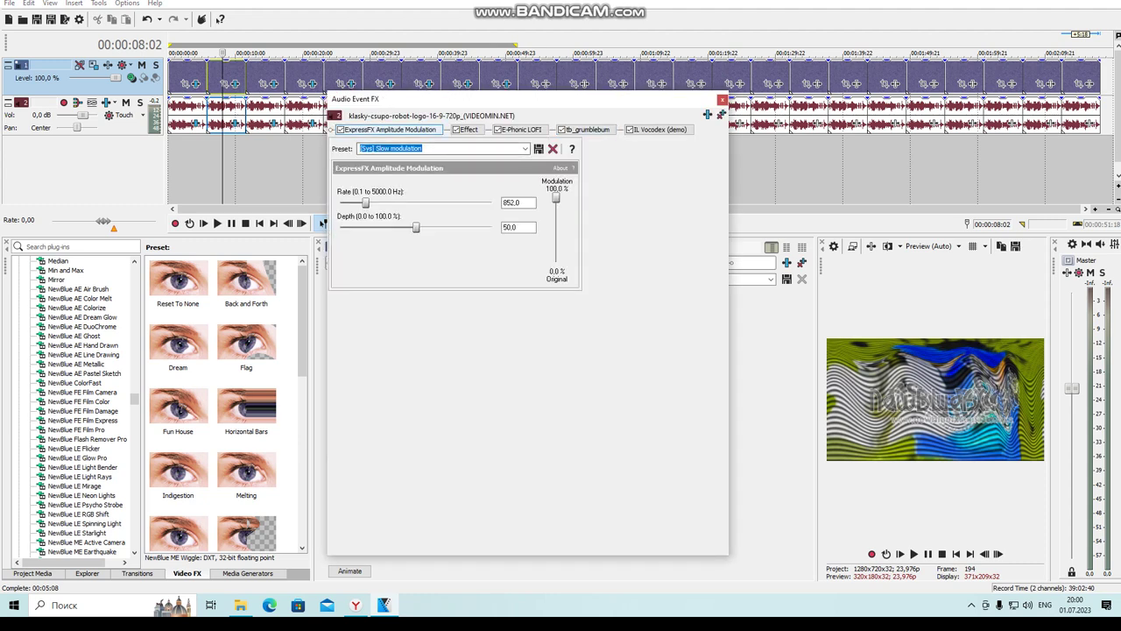
left_click(468, 129)
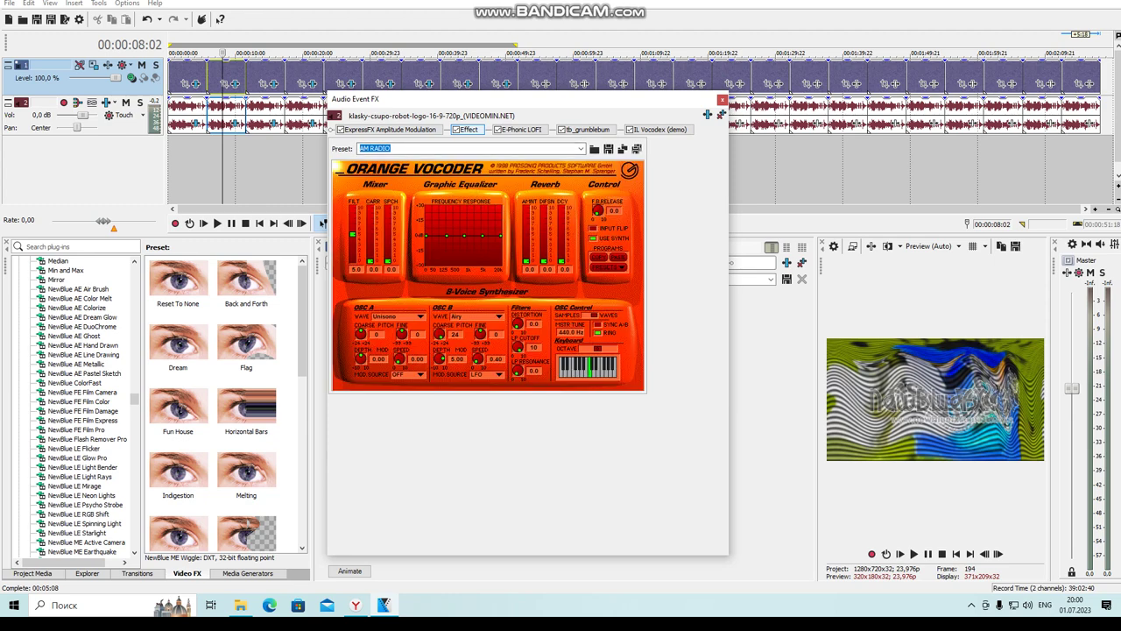
left_click(521, 130)
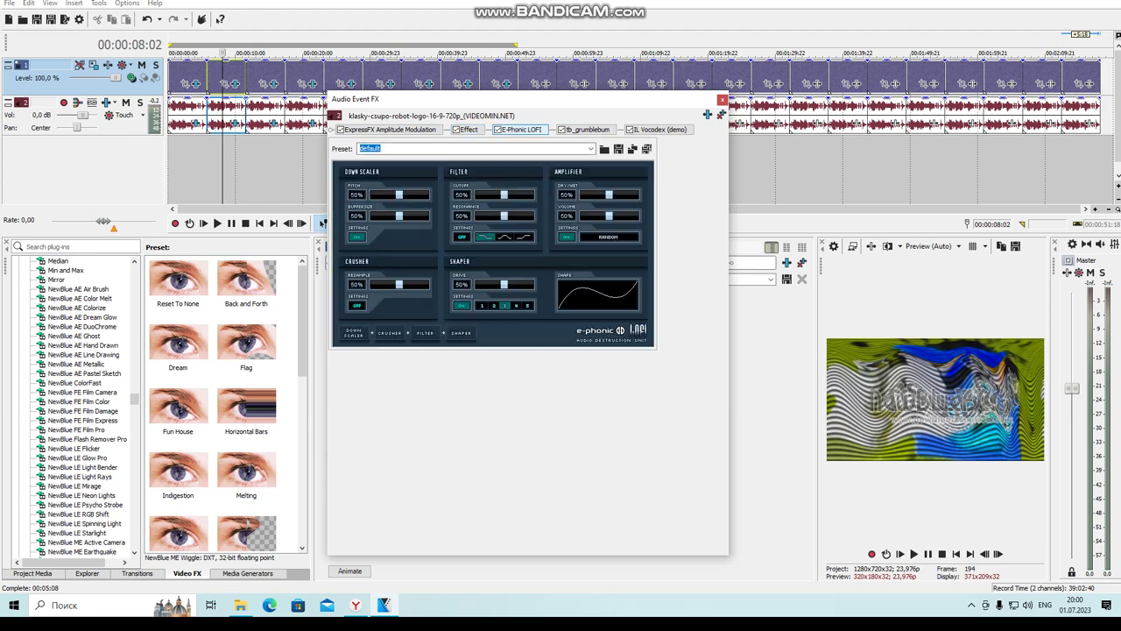
left_click(585, 128)
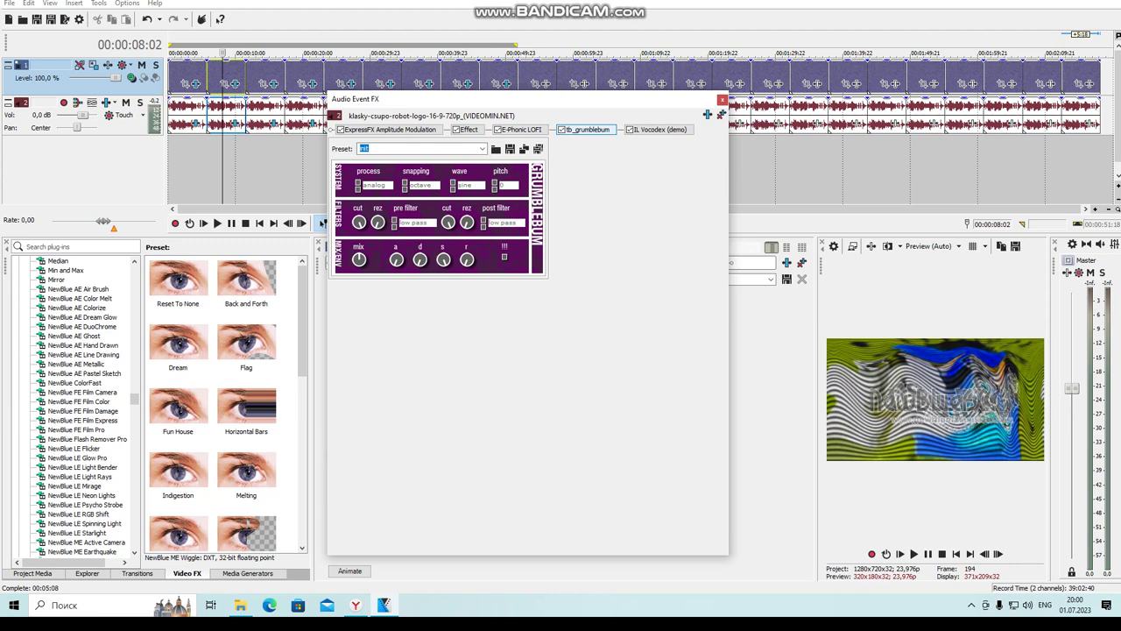
left_click(657, 128)
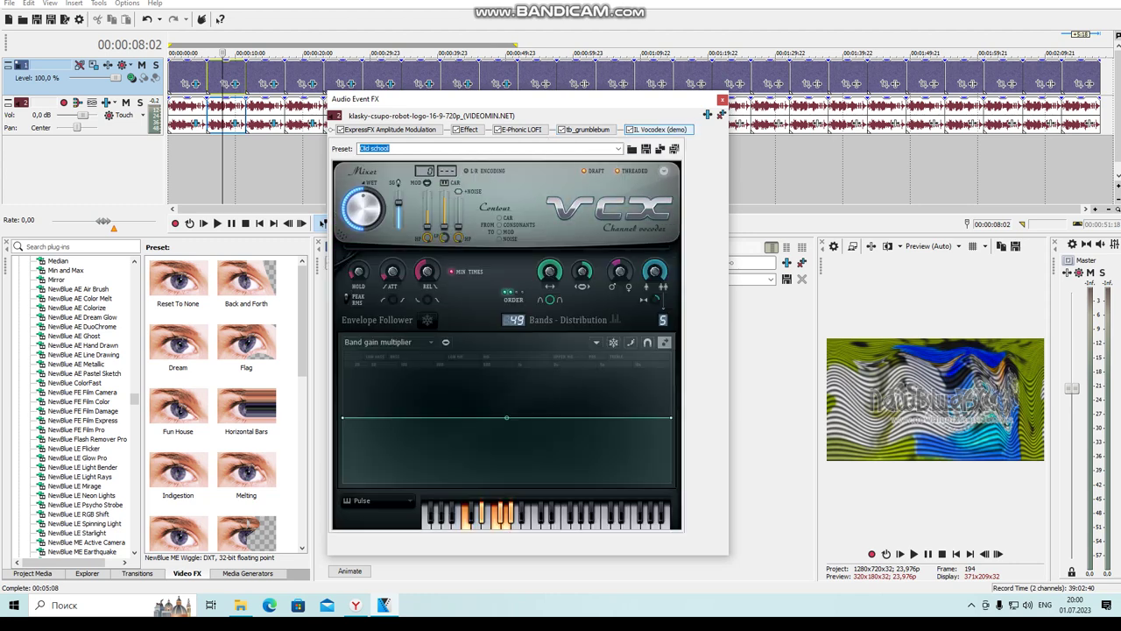
left_click(722, 99)
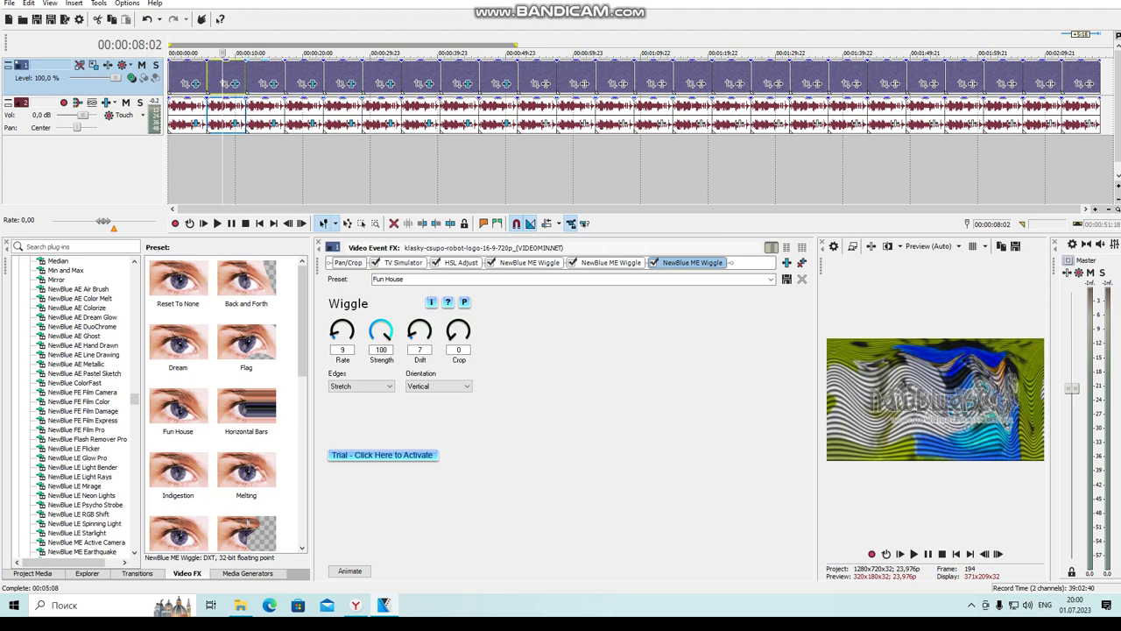
Step: Review the third clip's Wave, NewBlue ME Wiggle and Glow video effect settings
left_click(273, 75)
left_click(273, 84)
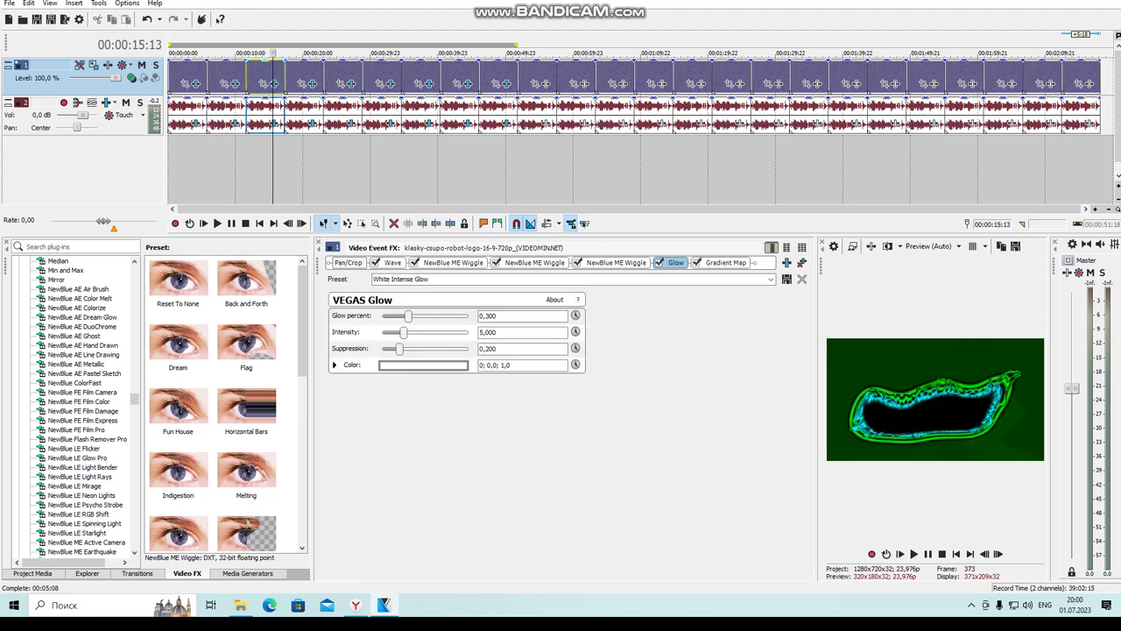
left_click(393, 262)
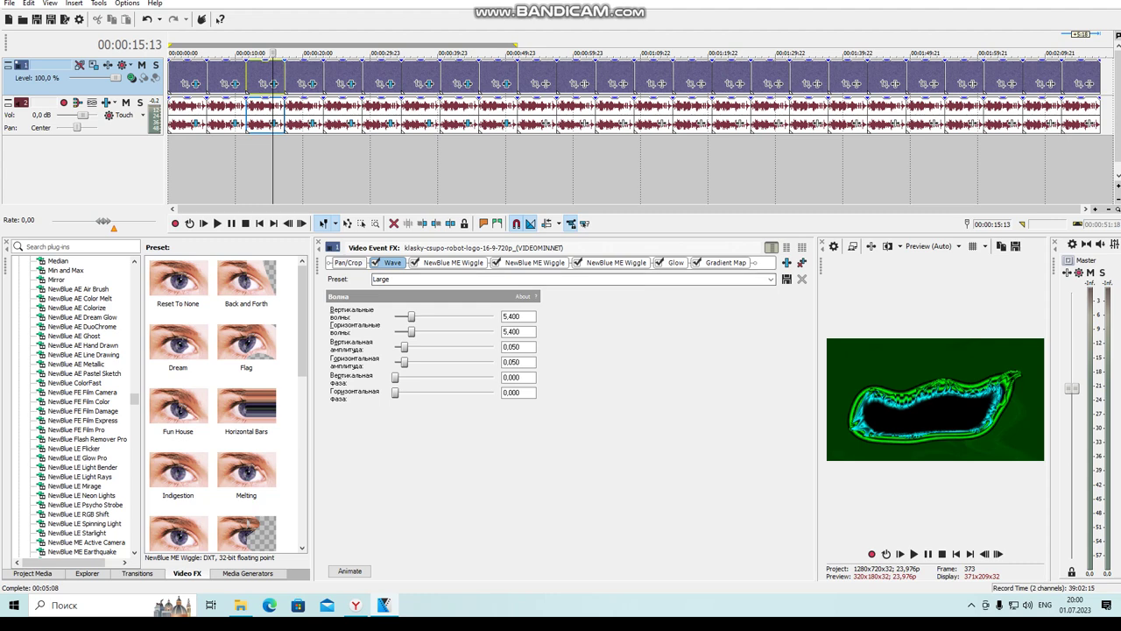
left_click(453, 263)
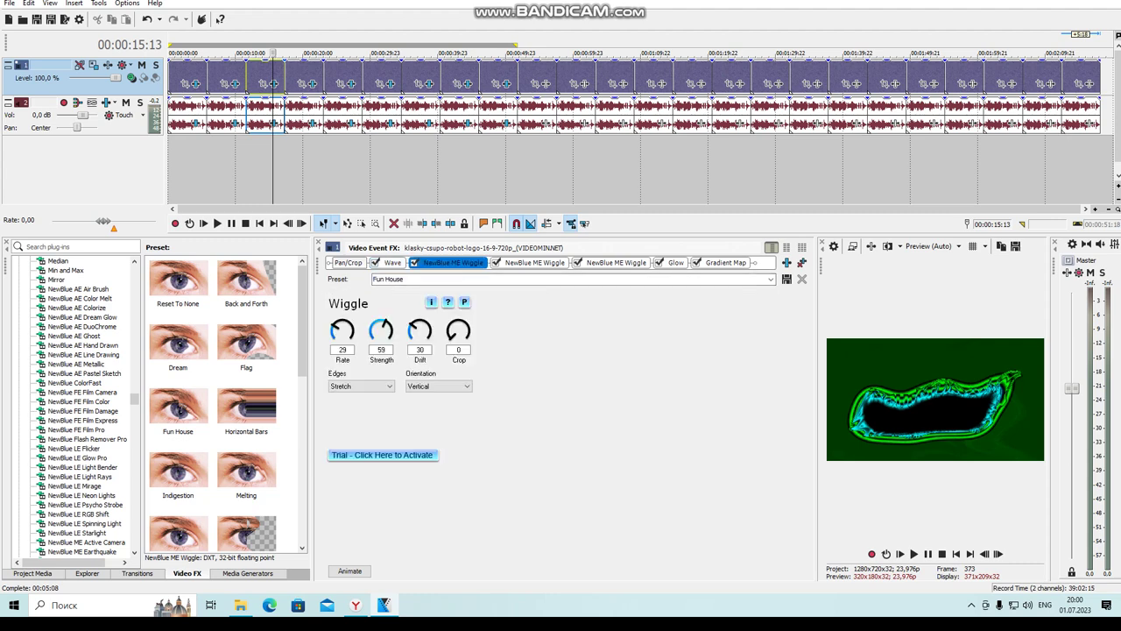
left_click(534, 263)
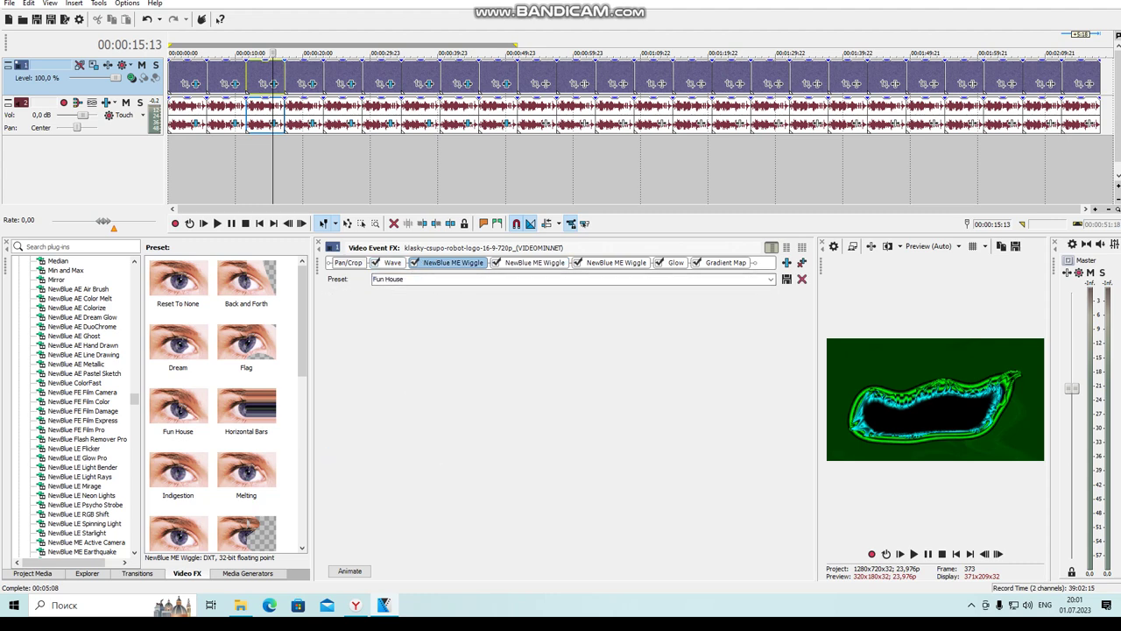
left_click(615, 263)
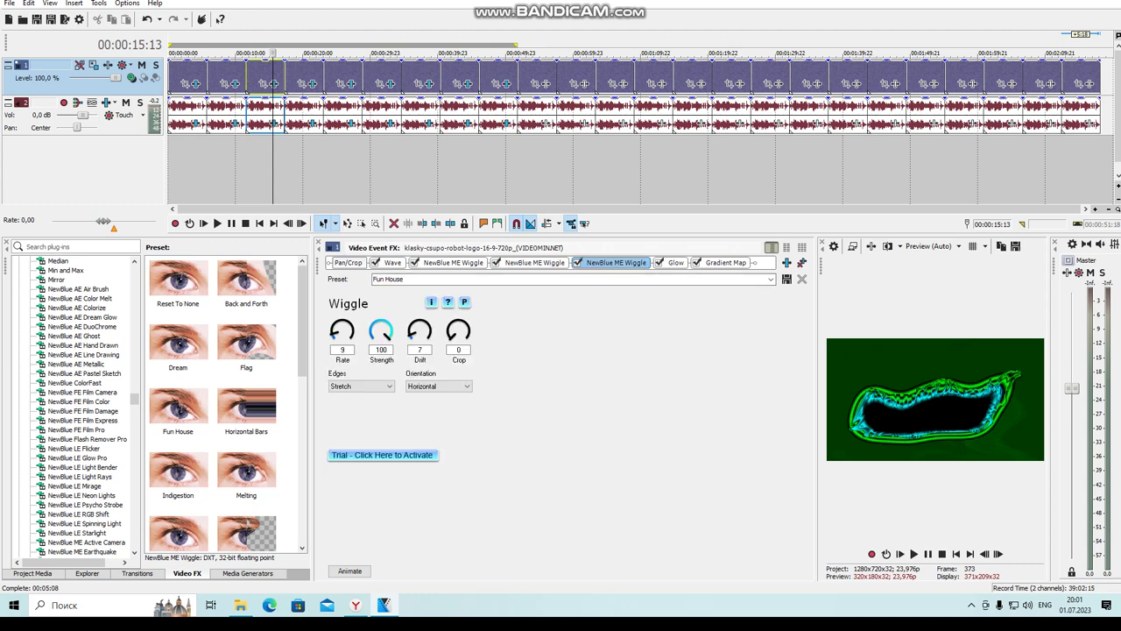
left_click(675, 263)
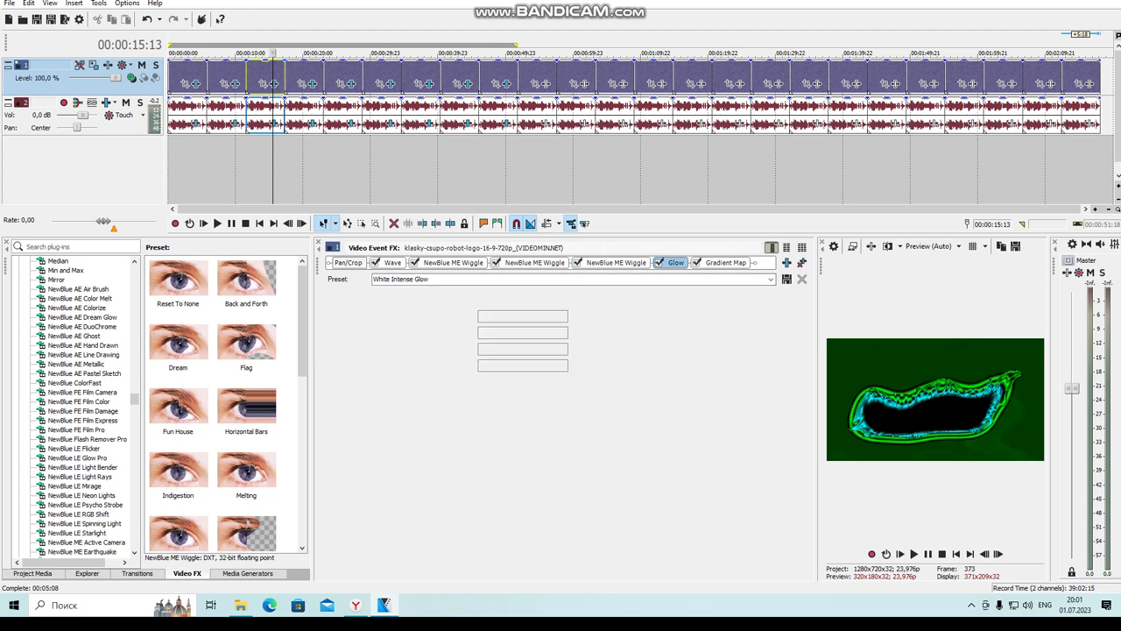
Step: Step through the gradient points of the third clip's Gradient Map effect and examine each point's colour values
left_click(725, 263)
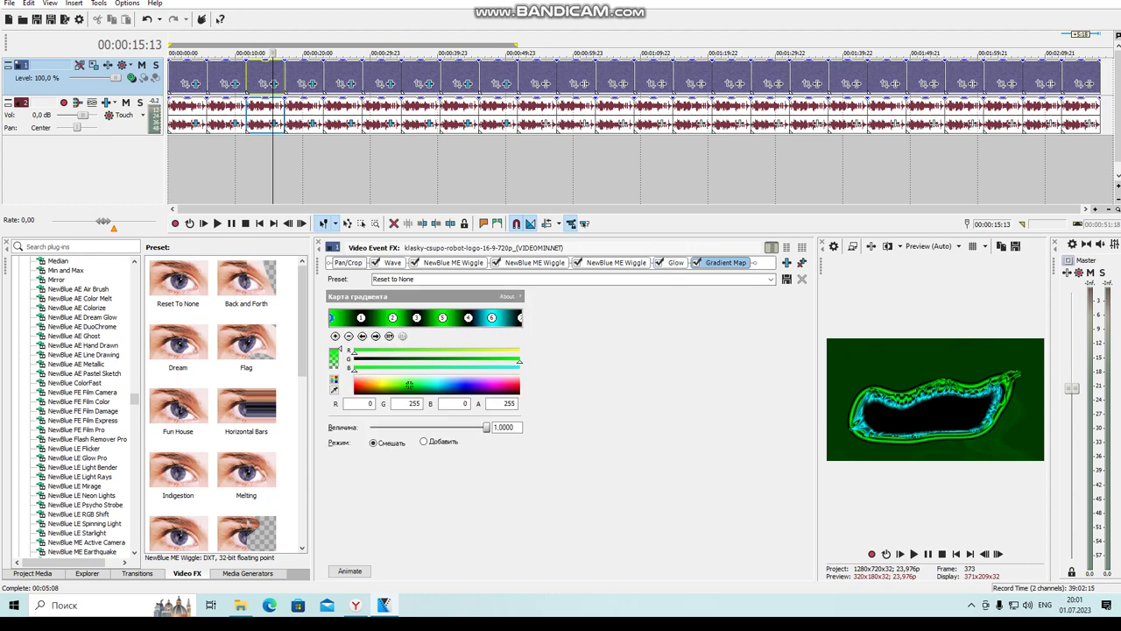
left_click(375, 335)
left_click(376, 336)
left_click(376, 335)
left_click(376, 335)
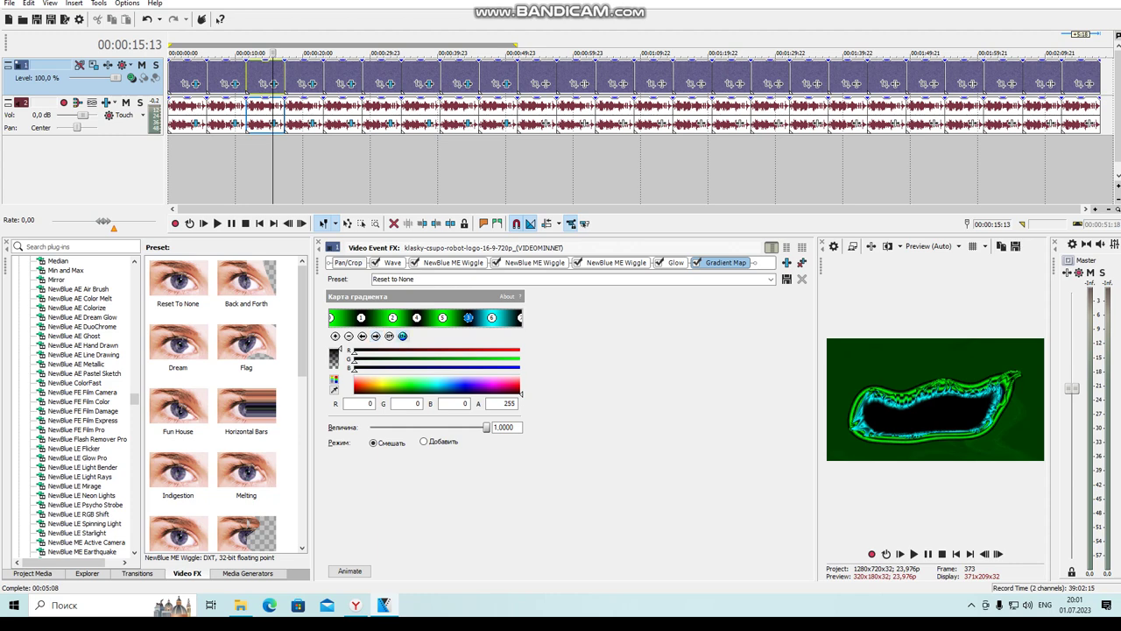
left_click(389, 336)
left_click(363, 336)
left_click(376, 336)
left_click(376, 335)
left_click(376, 335)
left_click(436, 383)
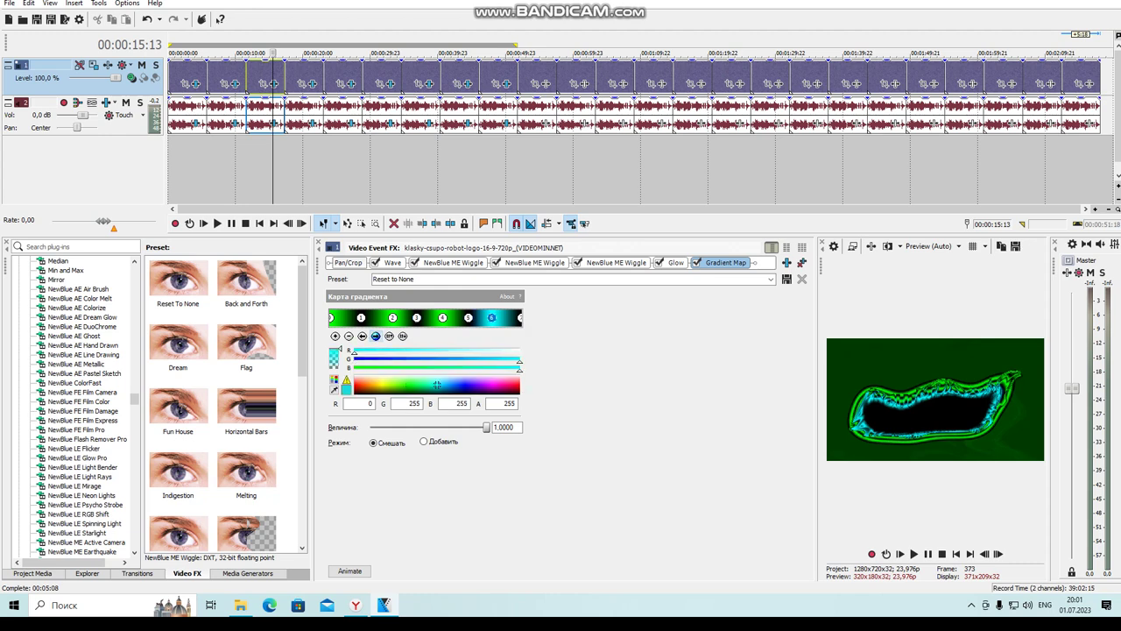
left_click(376, 335)
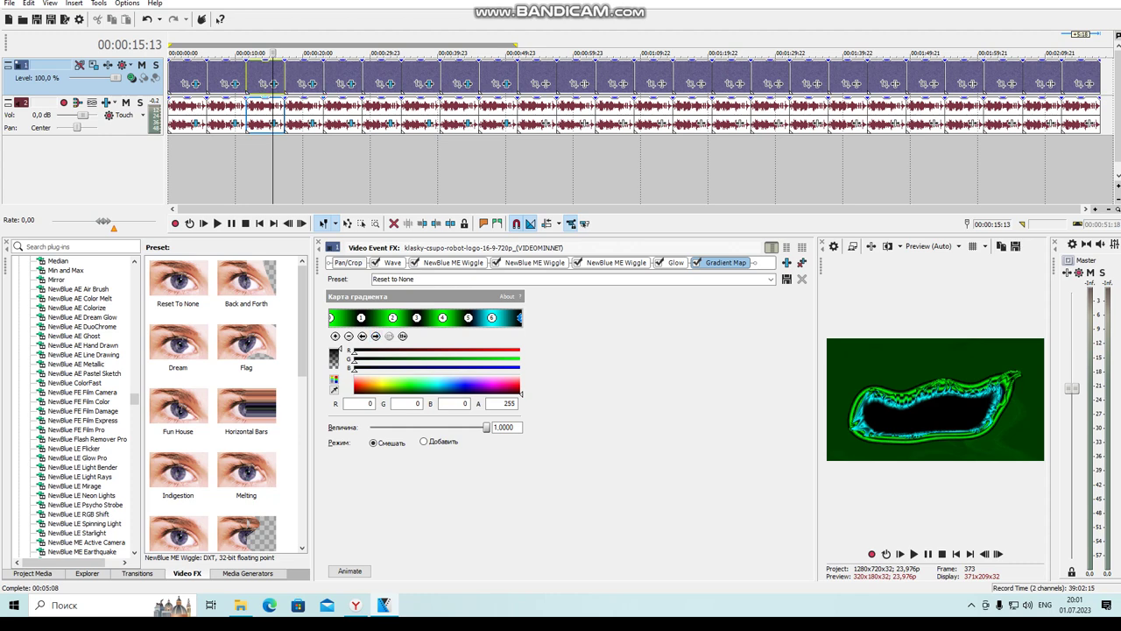
Step: Review the third clip's audio effects, from Ring Modulator, tb_grumblebum and Vocotron to IO/Phaser and IL Vocodex, and close their window
left_click(274, 122)
left_click(379, 129)
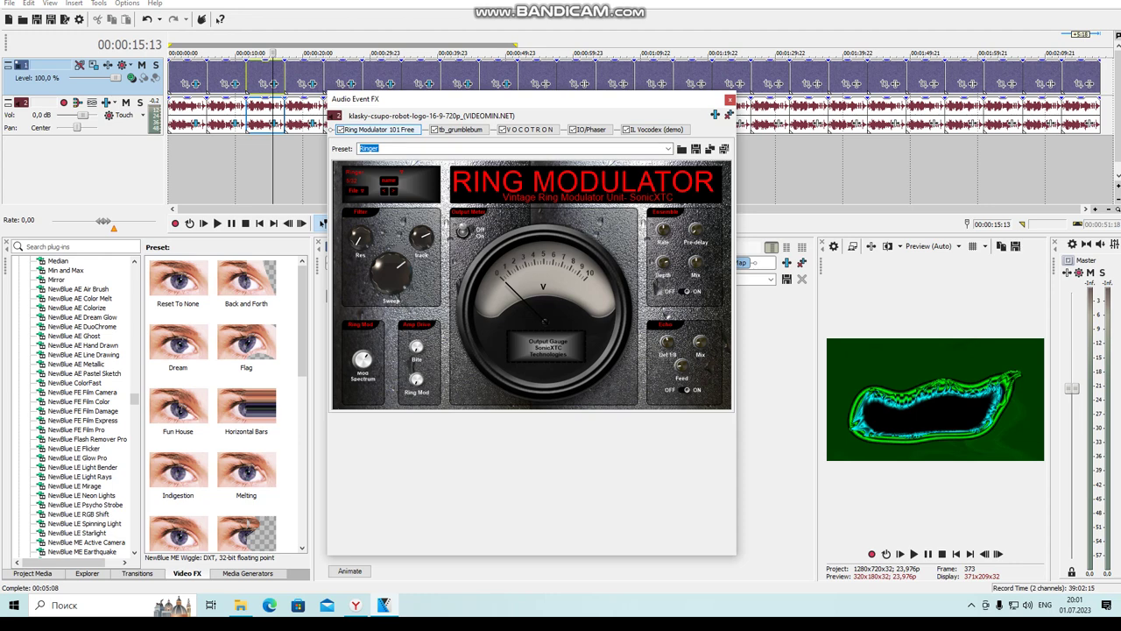
left_click(460, 129)
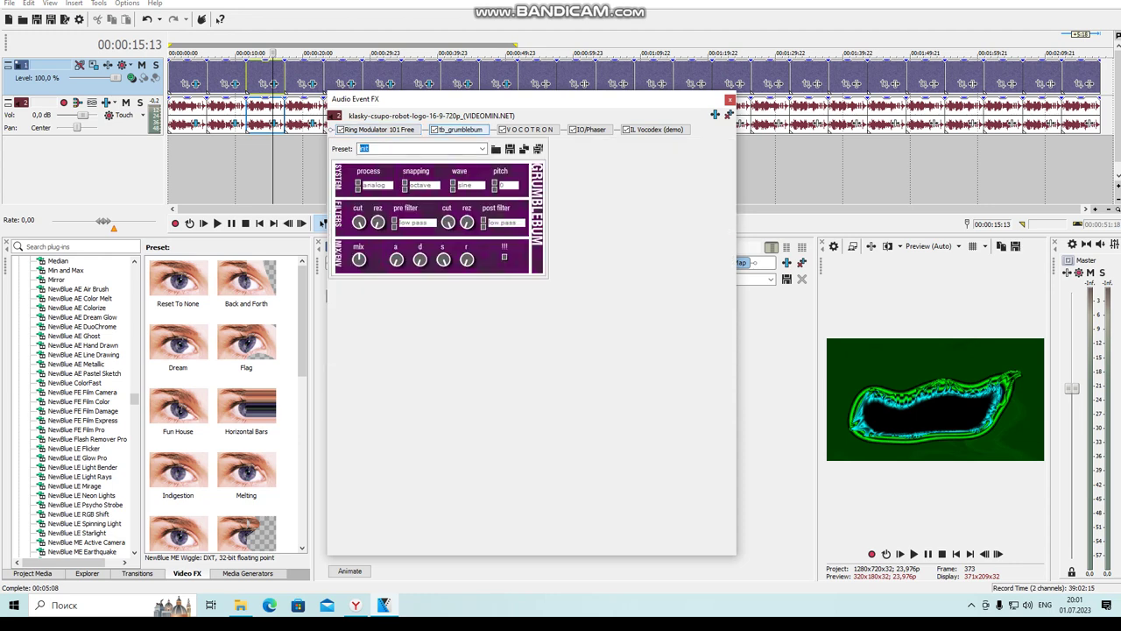
left_click(530, 129)
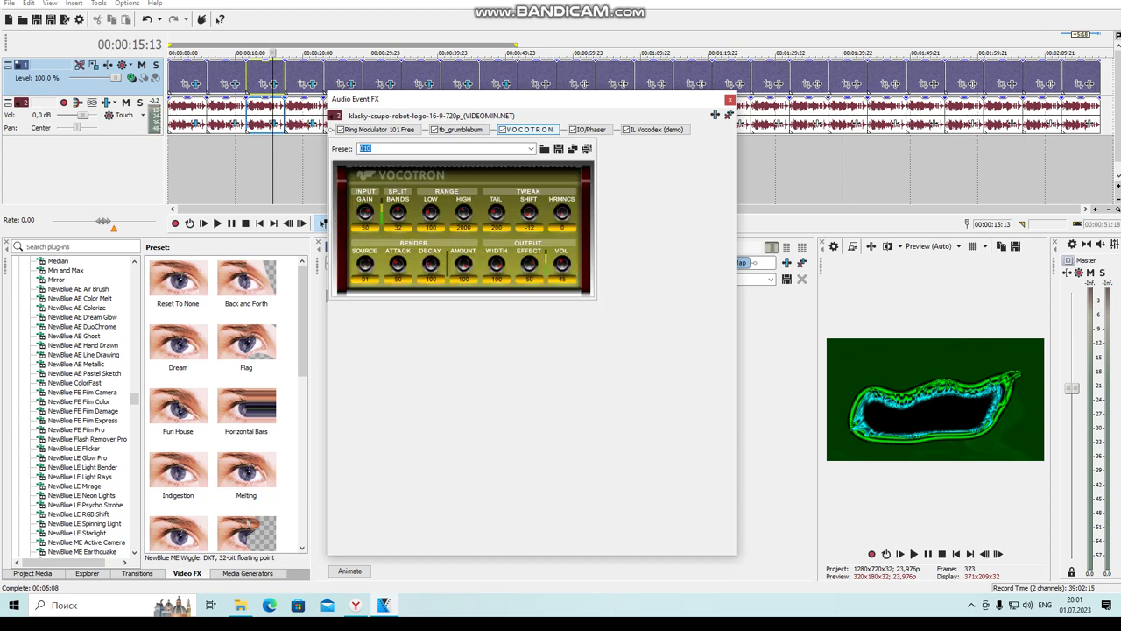
left_click(591, 130)
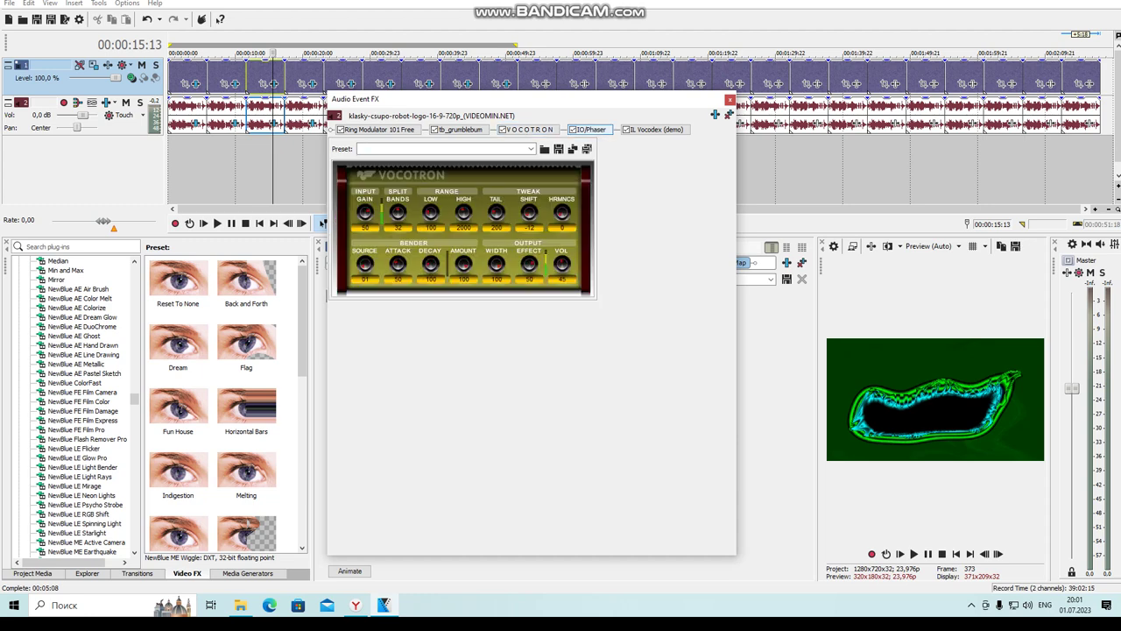
left_click(657, 129)
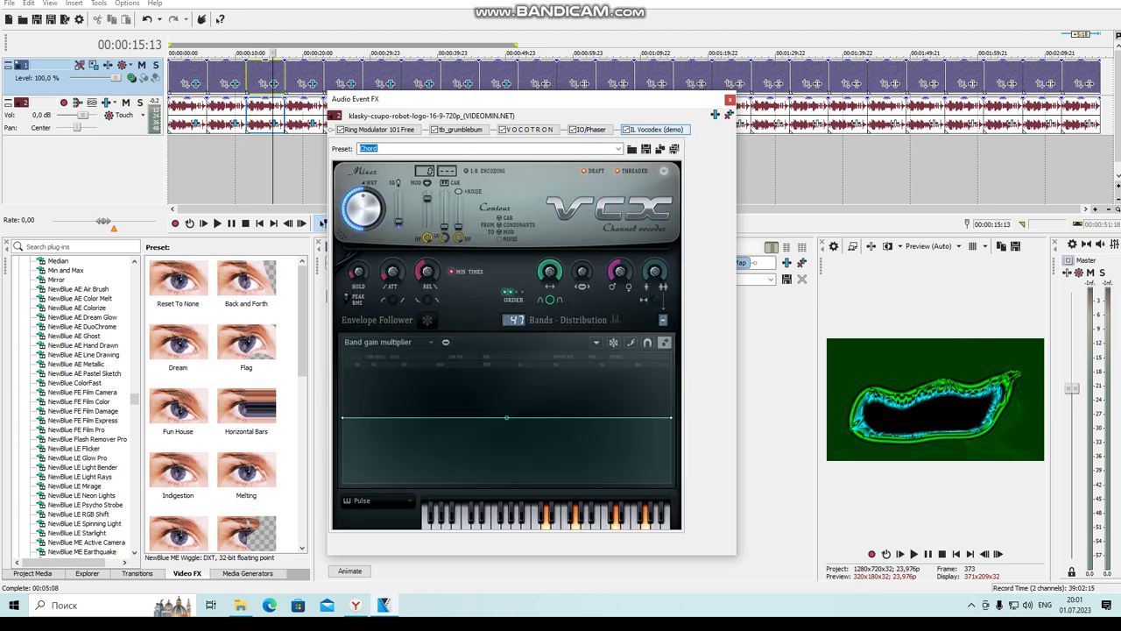
left_click(730, 99)
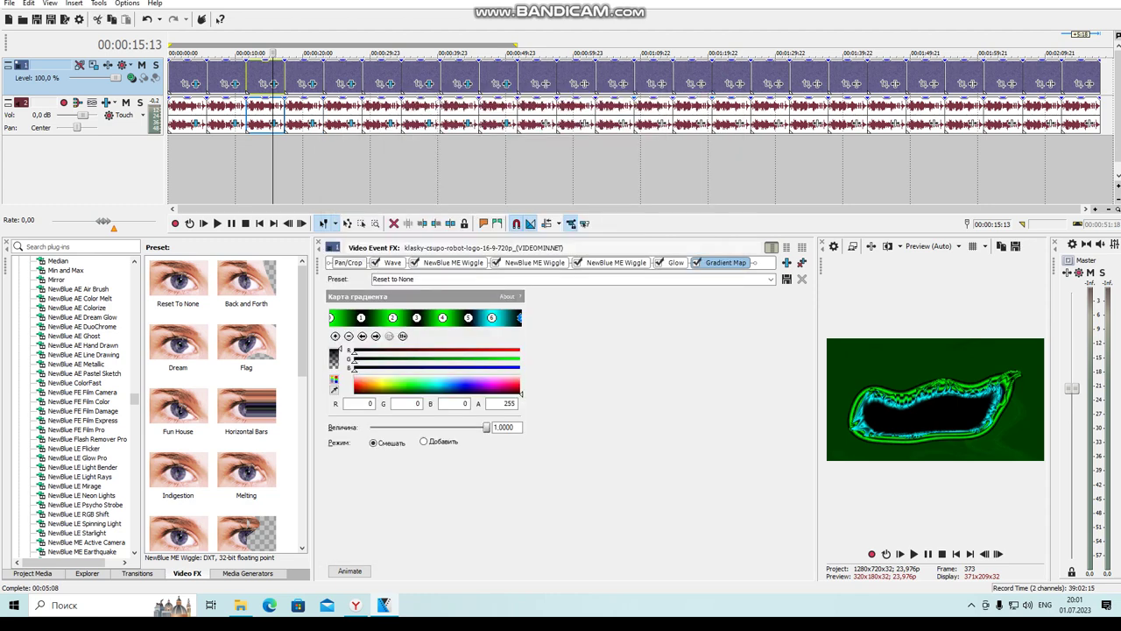
Step: Open the fourth clip's video effects and review its three NewBlue ME Wiggle instances
left_click(302, 75)
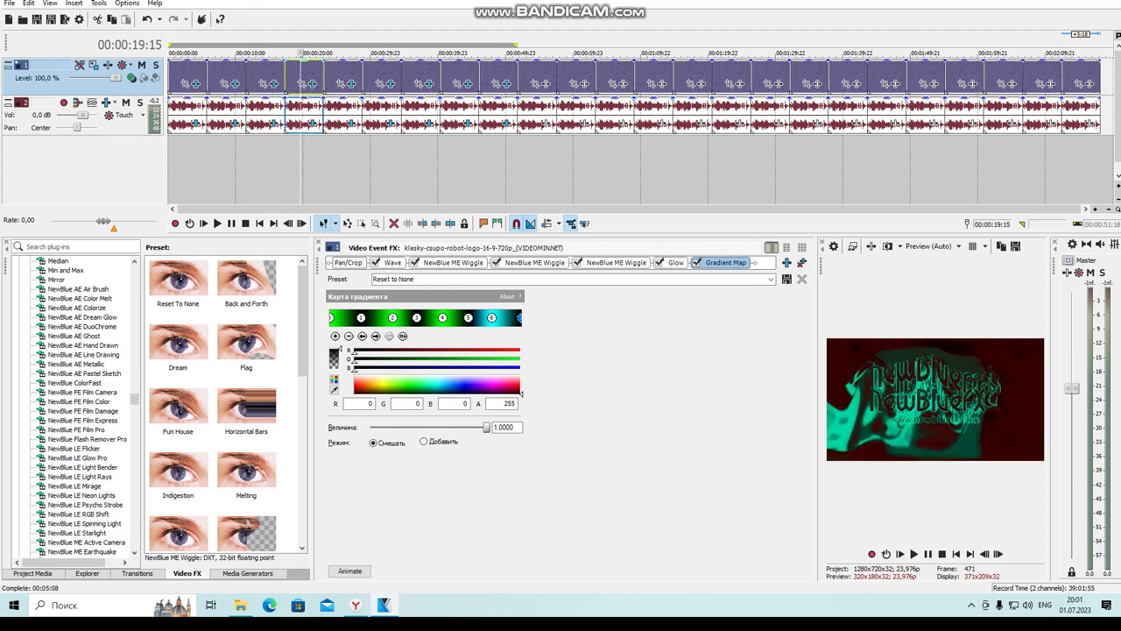
left_click(313, 84)
left_click(412, 263)
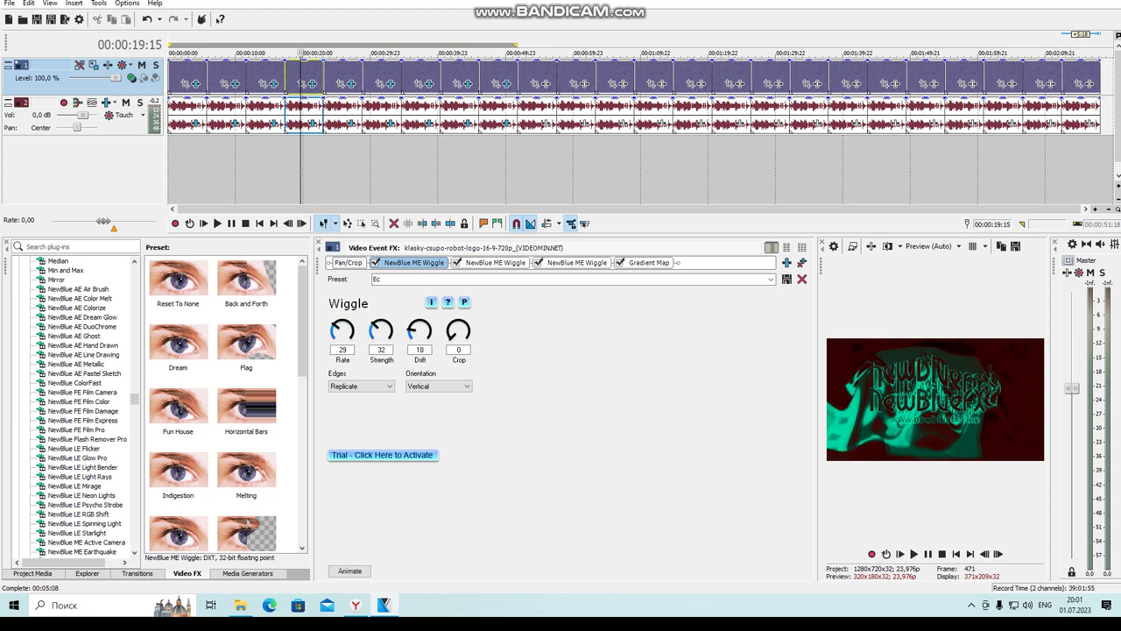
left_click(495, 263)
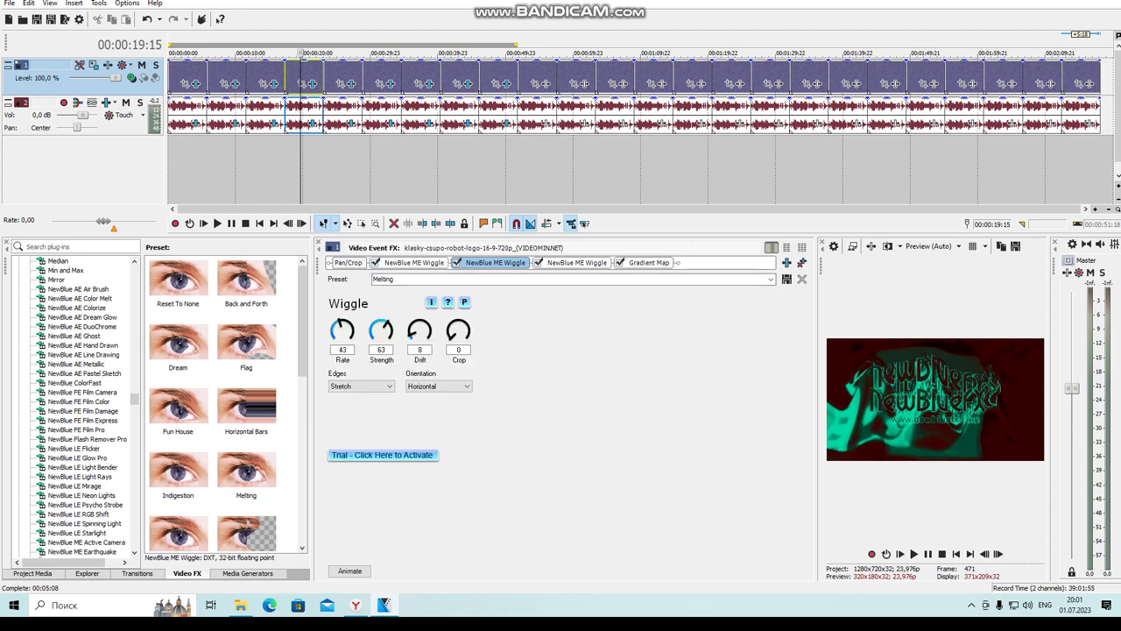
left_click(576, 262)
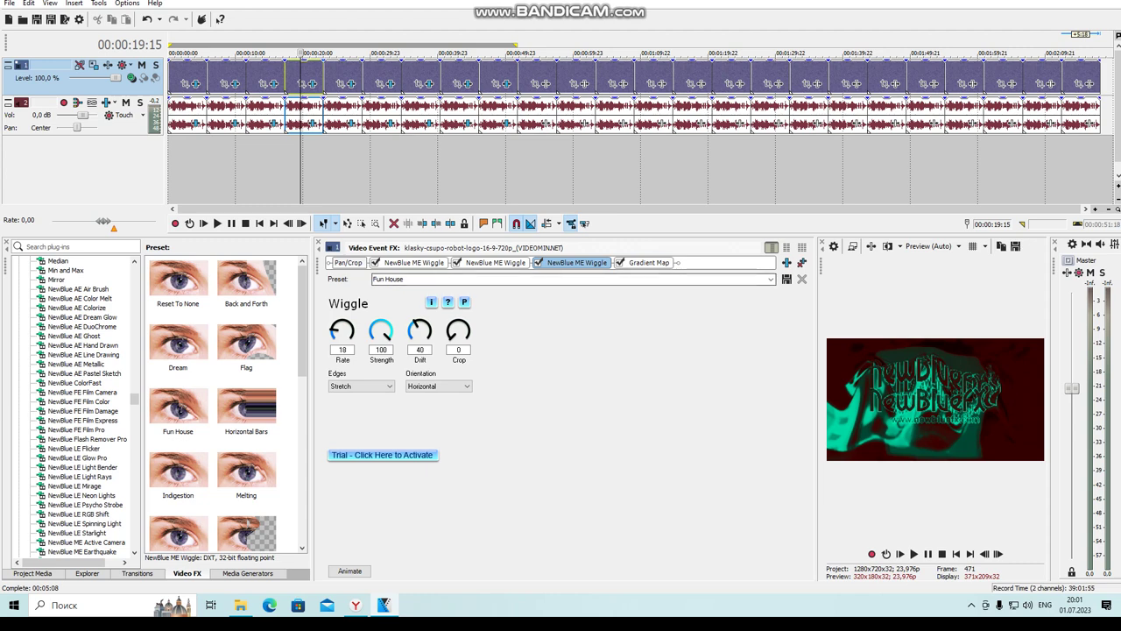
Step: Step through the gradient points of the fourth clip's Gradient Map effect and examine their colour values
left_click(648, 262)
left_click(376, 336)
left_click(376, 337)
left_click(376, 336)
left_click(376, 336)
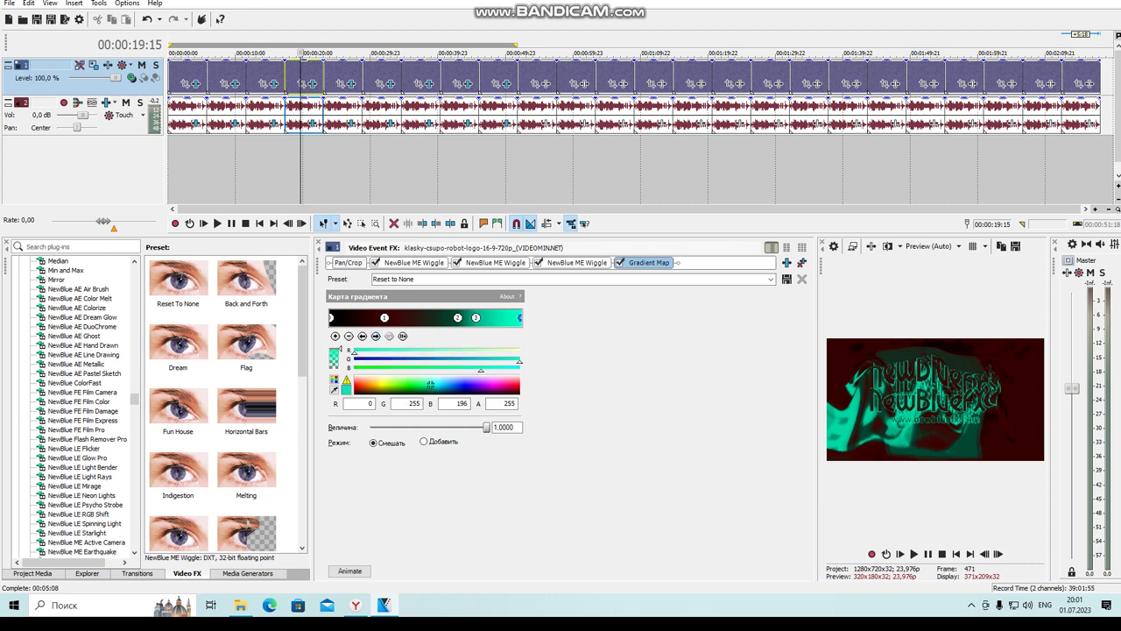
Step: Review the fourth clip's audio effects, IO/Phaser, tb_grumblebum, Orange Vocoder and the full IL Vocodex interface, and close their window
left_click(313, 123)
left_click(359, 130)
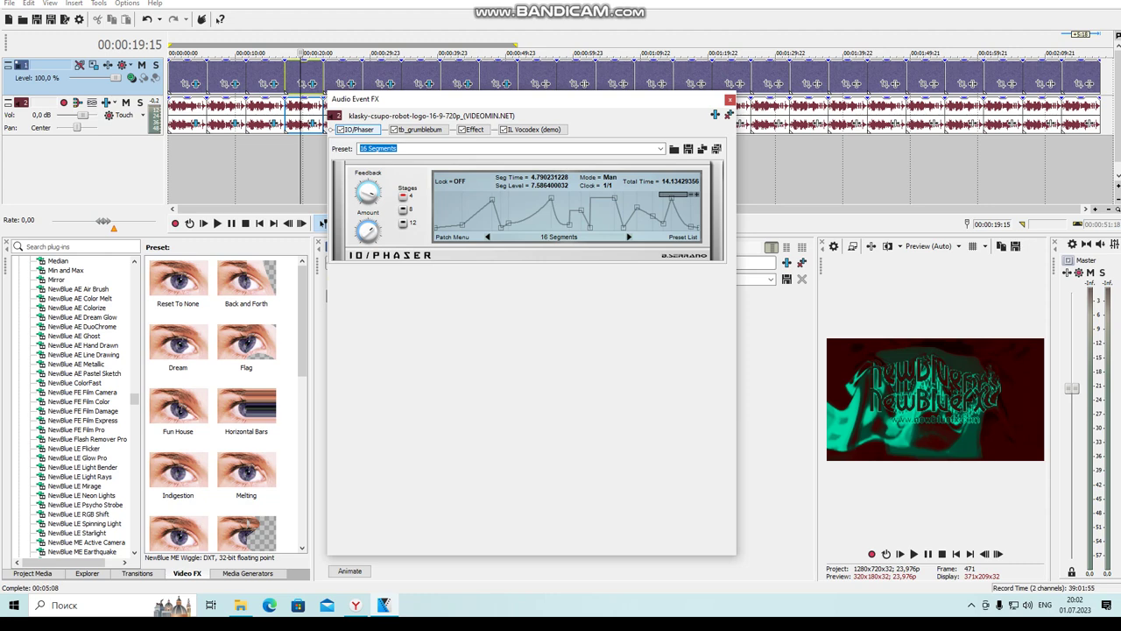
left_click(420, 130)
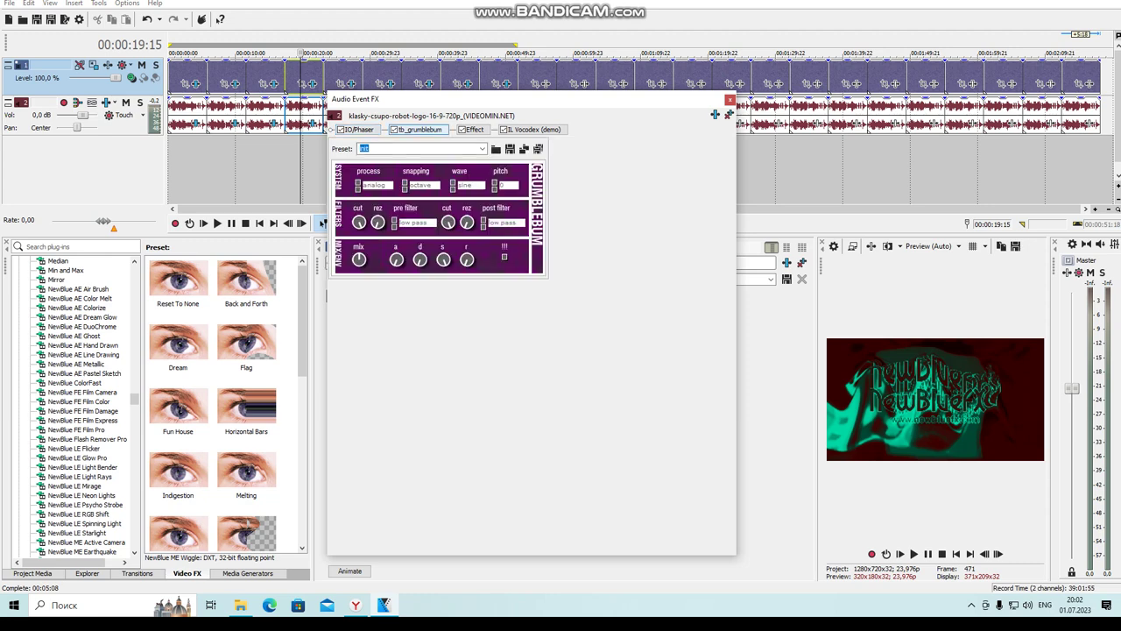
left_click(474, 129)
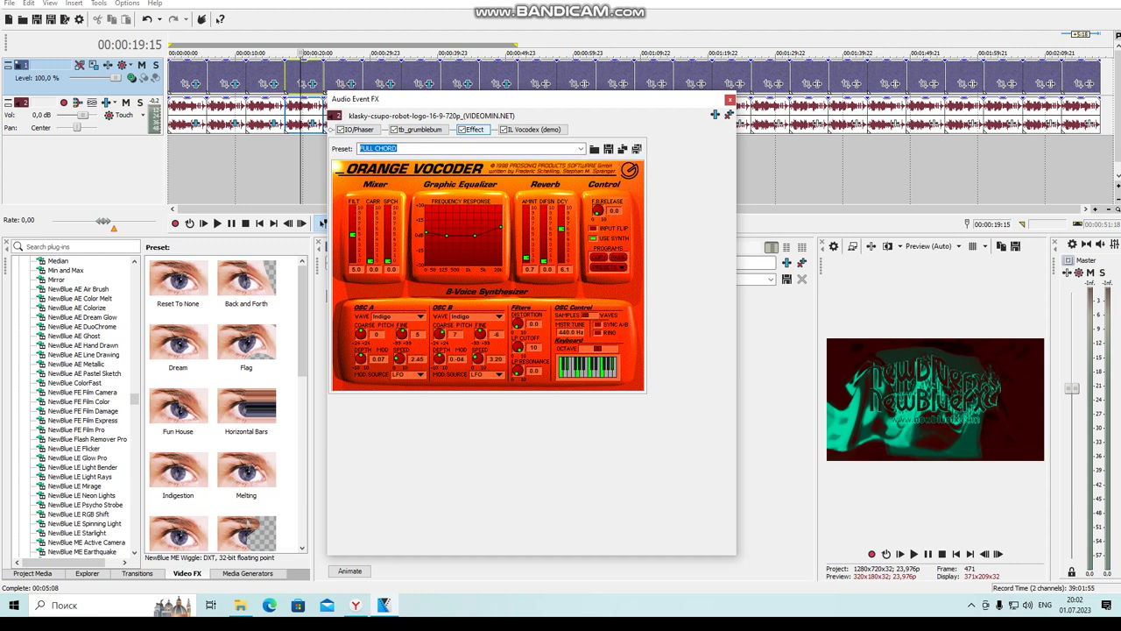
left_click(533, 130)
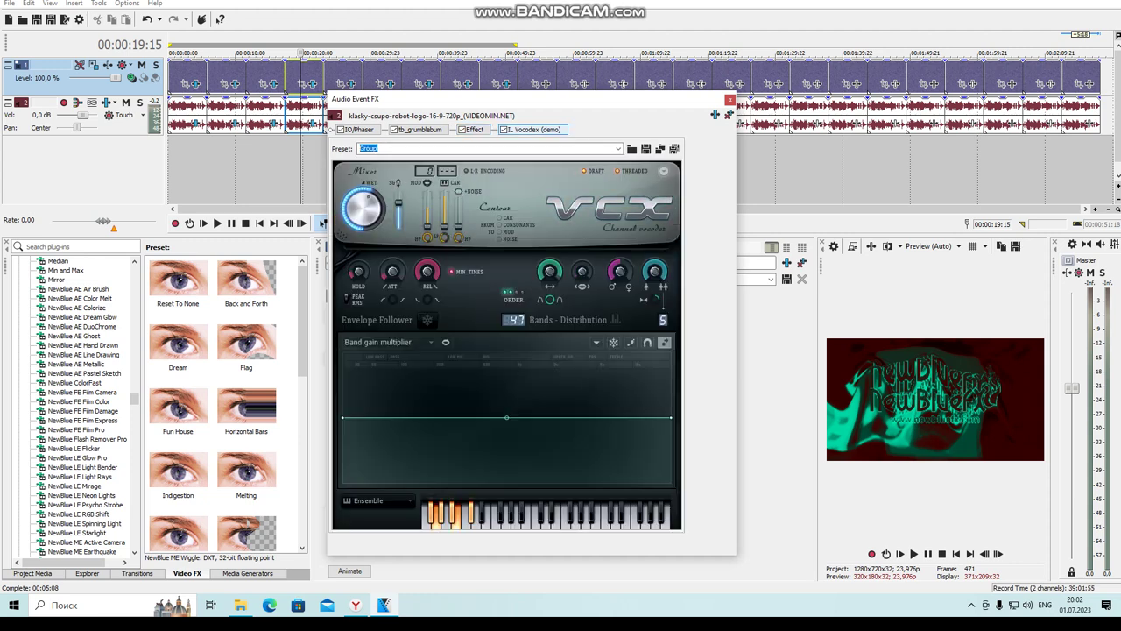
left_click_drag(531, 554, 531, 452)
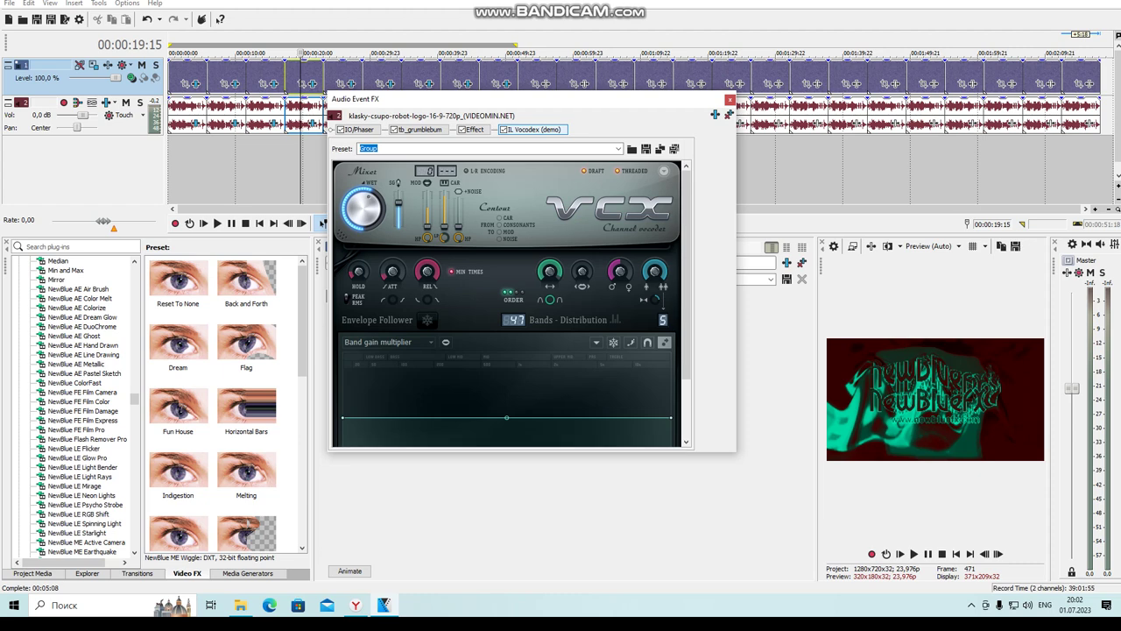
scroll(512, 303, "down", 2)
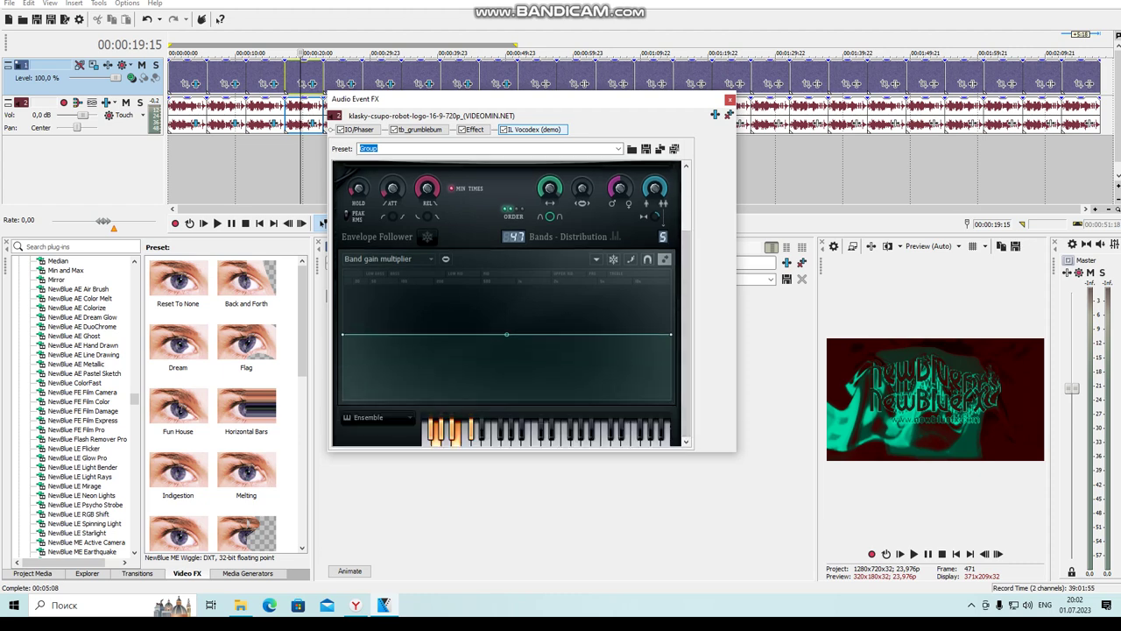
left_click(730, 99)
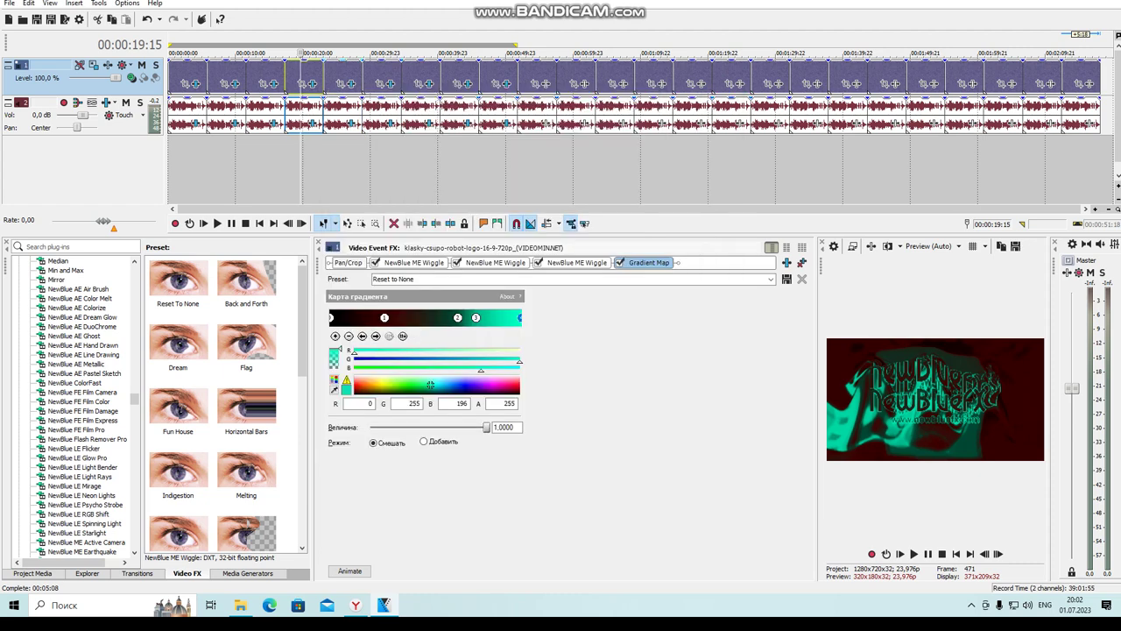
Step: Place the playhead at 00:00:23:17 in the fifth clip and open that clip's video effects
left_click(329, 77)
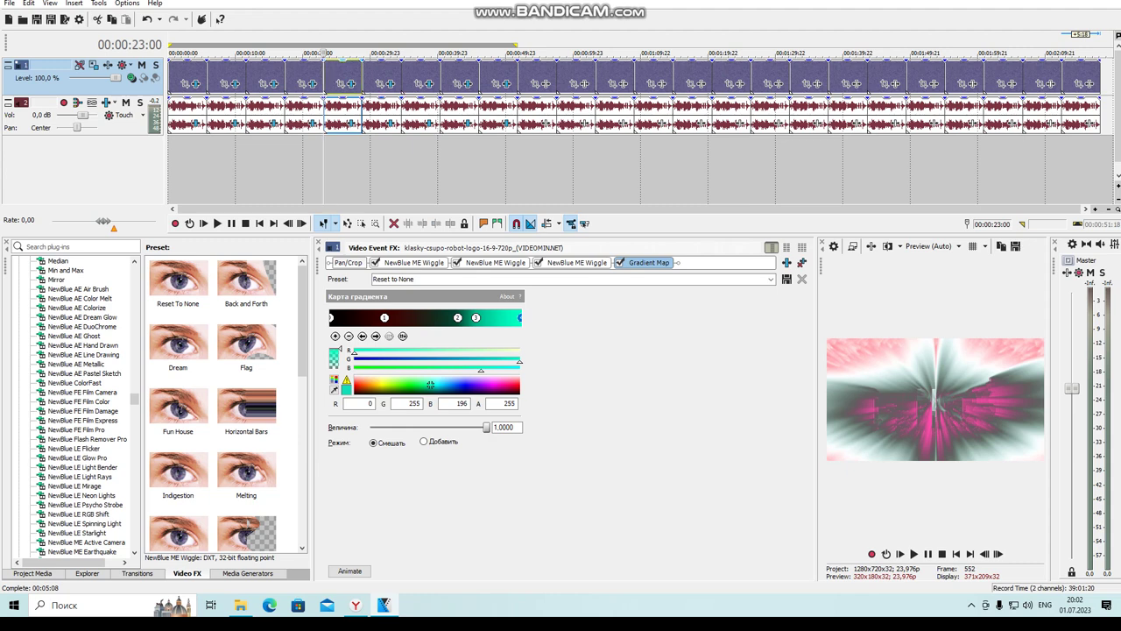
left_click(330, 77)
key("Left")
key("Left")
key("Left")
key("Left")
key("Left")
key("Left")
key("Left")
key("Left")
left_click(351, 84)
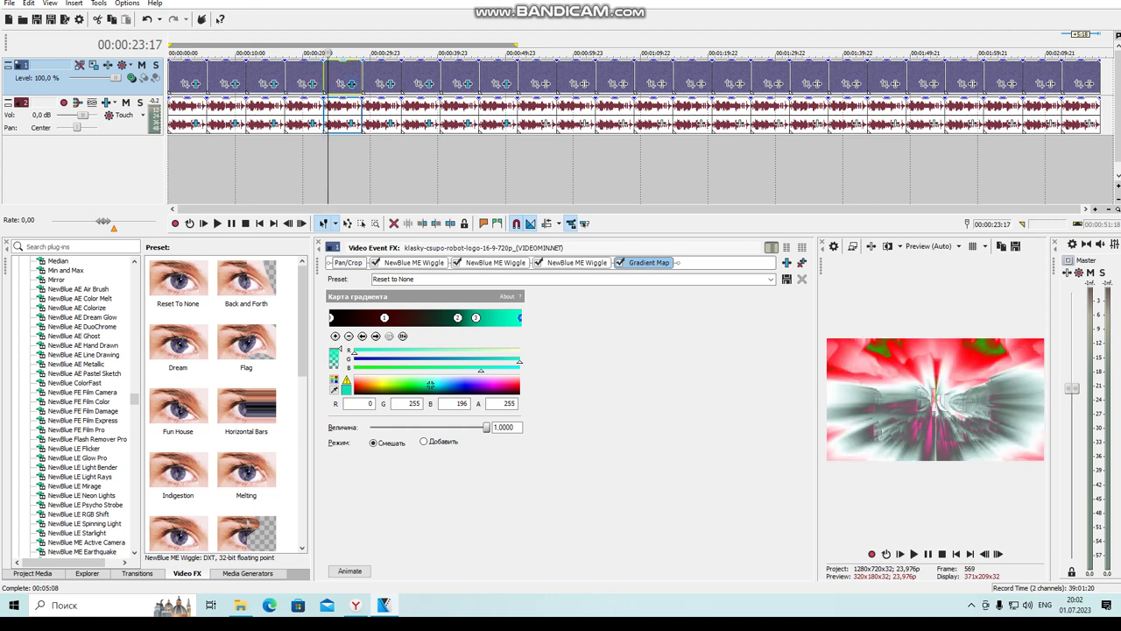
Step: Review the settings of the fifth clip's first Swirl, first NewBlue ME Wiggle, Mirror and second Swirl effects
left_click(390, 263)
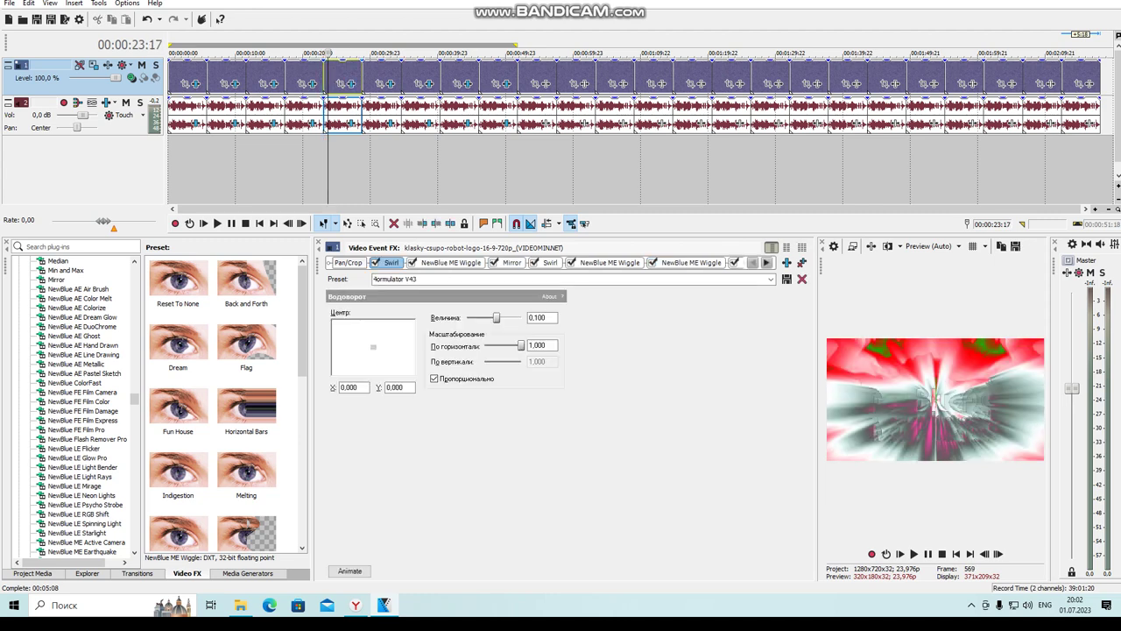
left_click(450, 263)
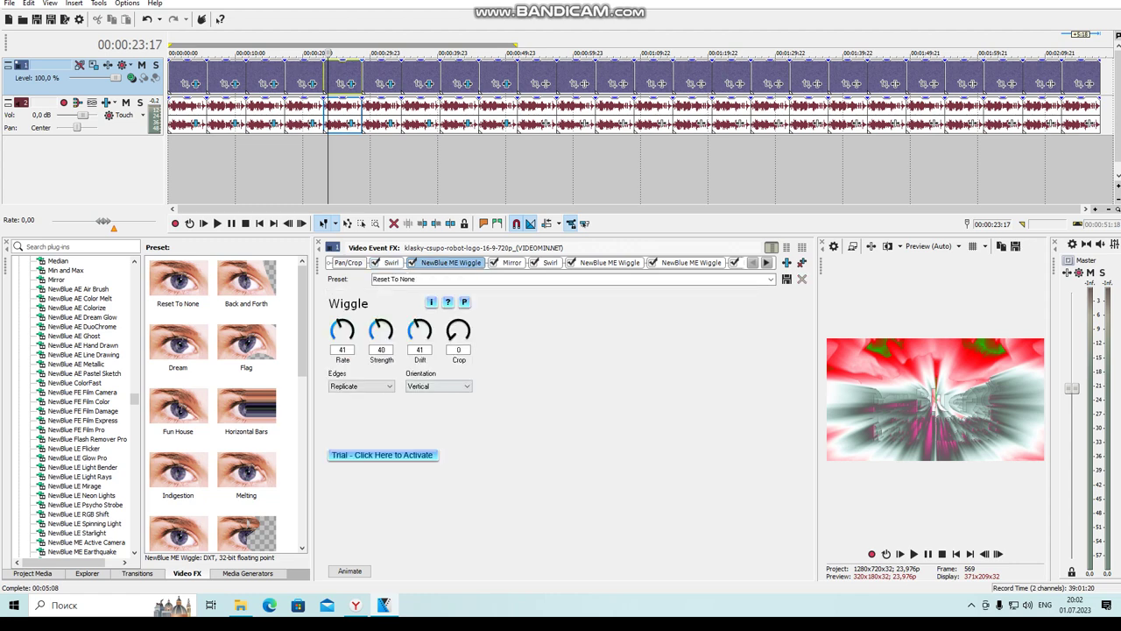
left_click(511, 263)
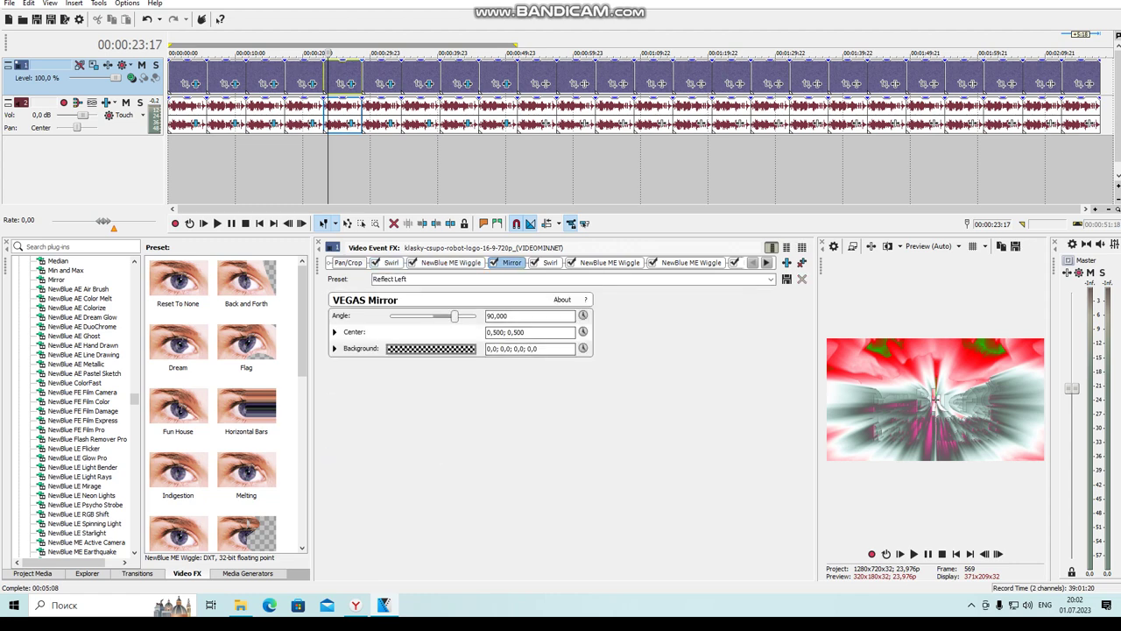
left_click(549, 263)
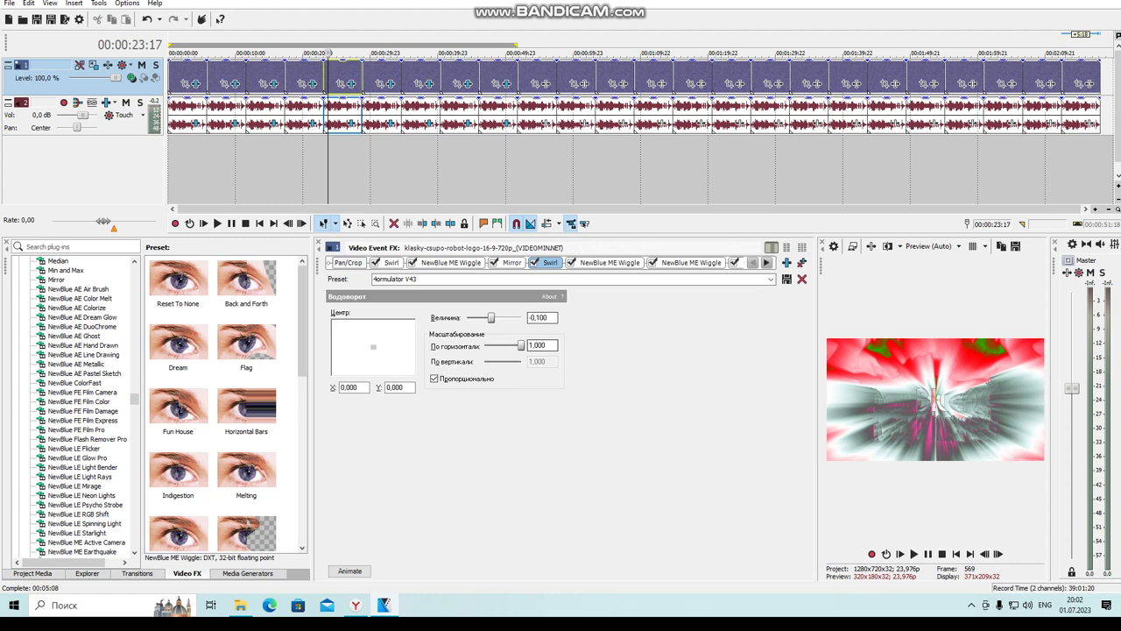
Step: Review the fifth clip's remaining NewBlue ME Wiggle instances and its Light Rays effect settings
left_click(610, 263)
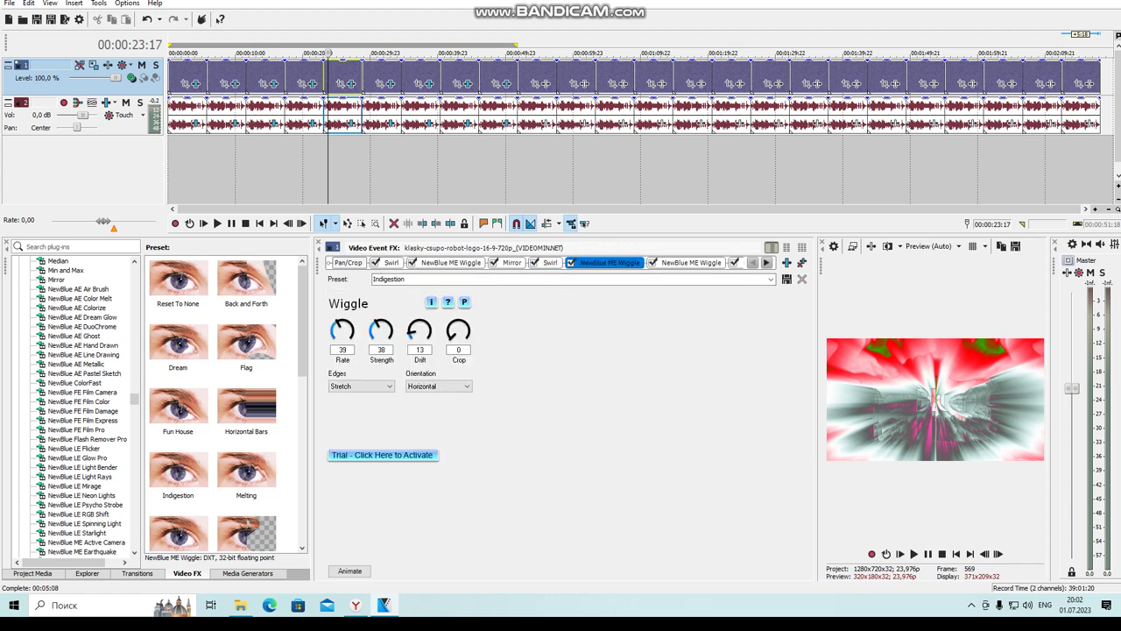
left_click(691, 263)
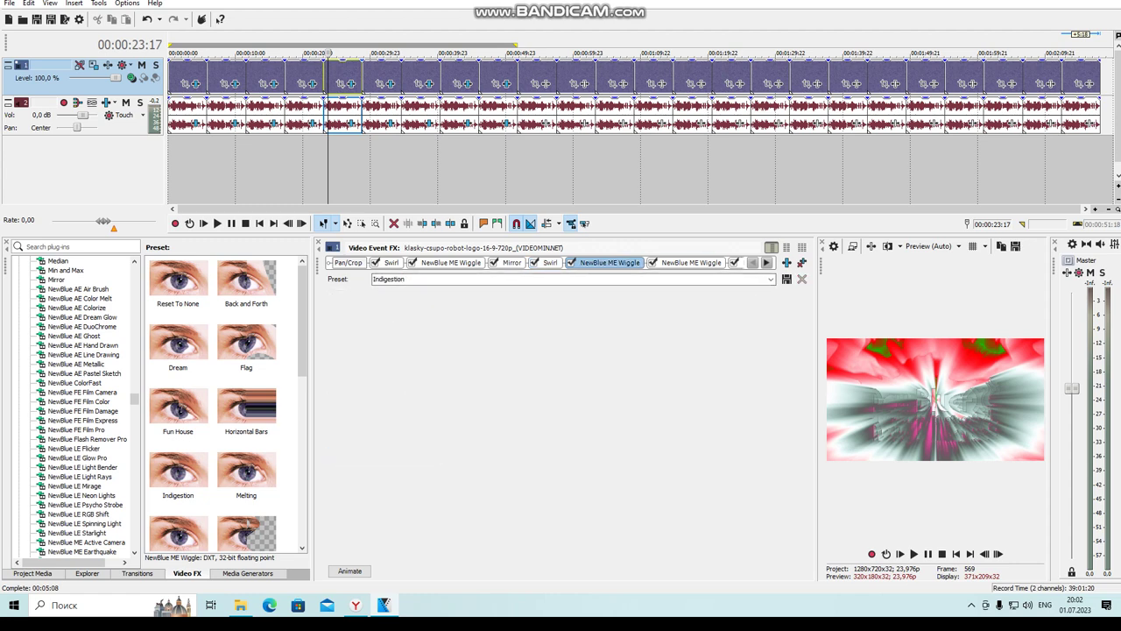
left_click(766, 263)
left_click(766, 262)
left_click(766, 263)
left_click(766, 263)
left_click(579, 263)
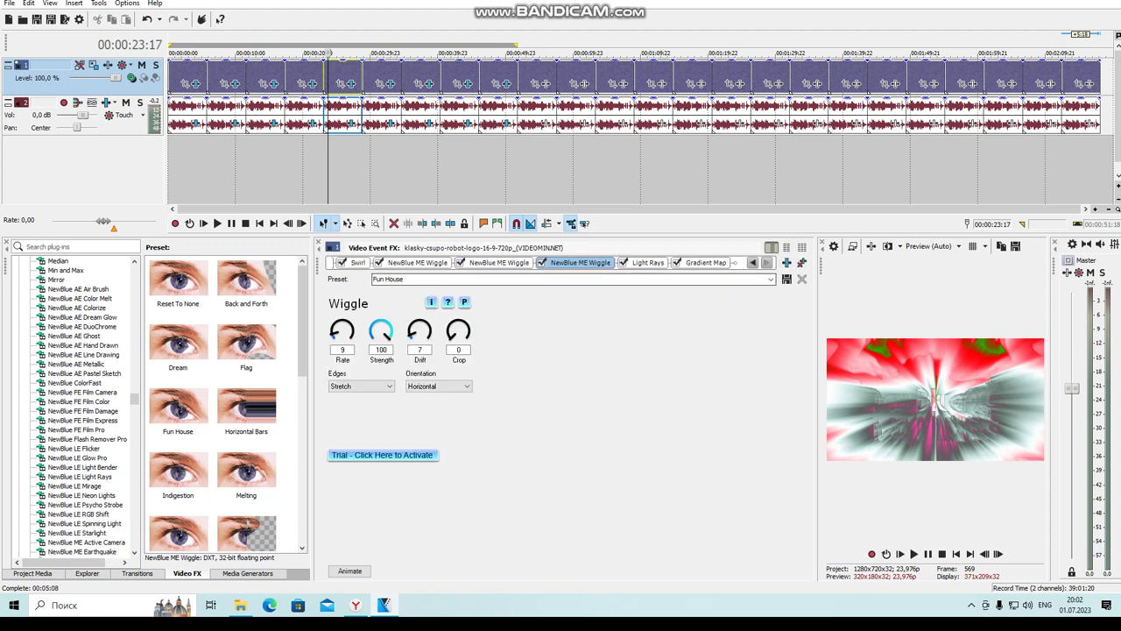
left_click(647, 263)
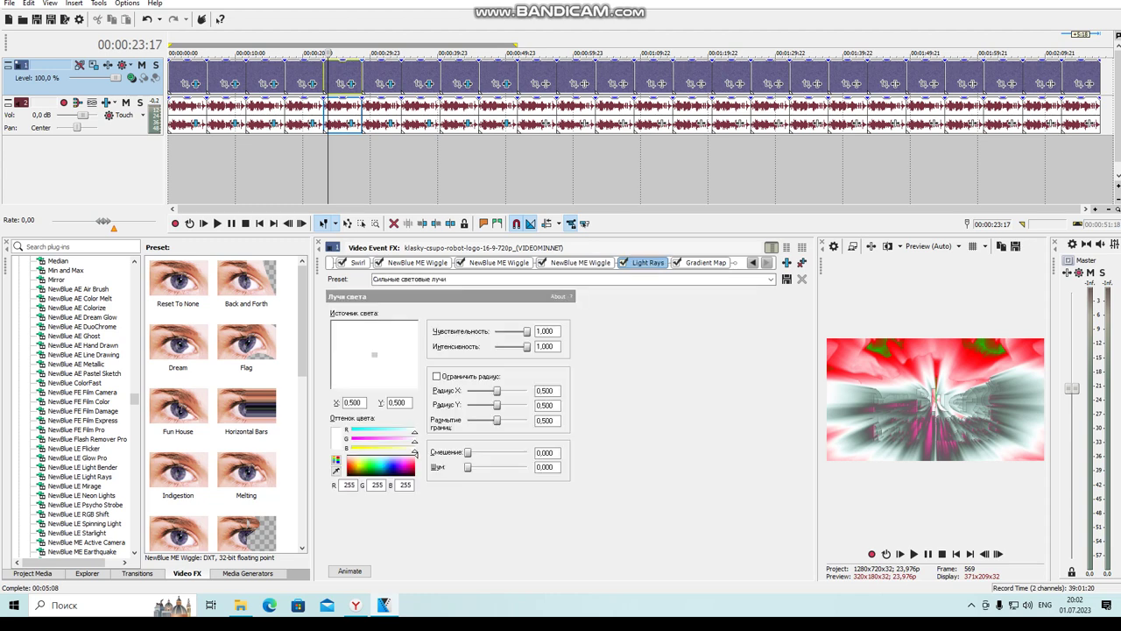
Step: Step through the gradient points of the fifth clip's Gradient Map effect and examine their colour values
left_click(705, 263)
left_click(376, 336)
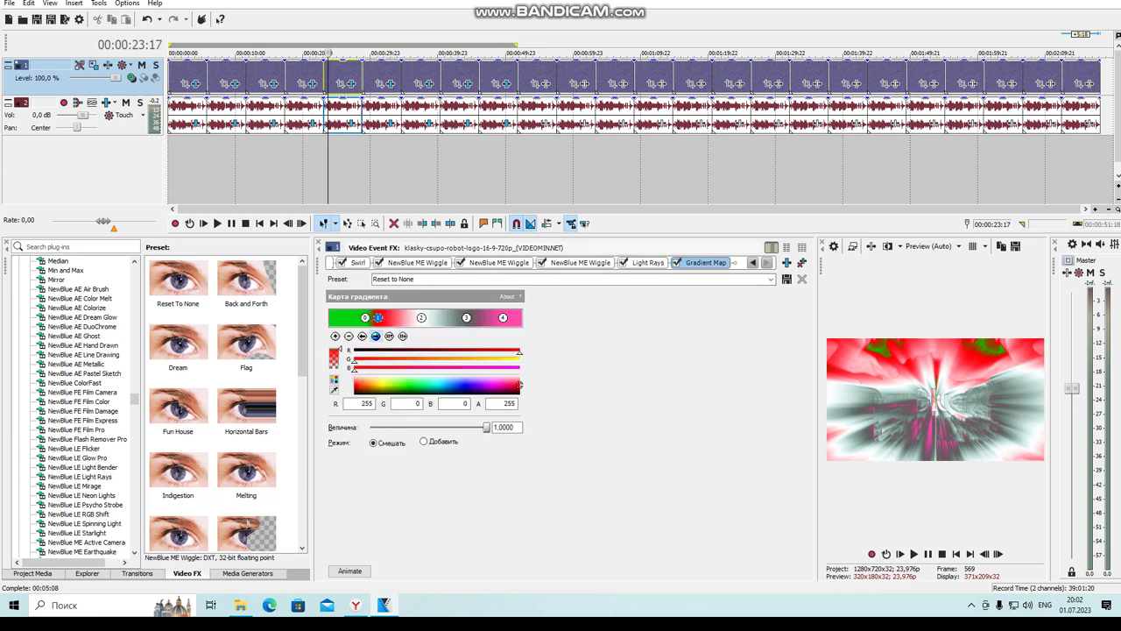
left_click(376, 337)
left_click(376, 337)
left_click(502, 317)
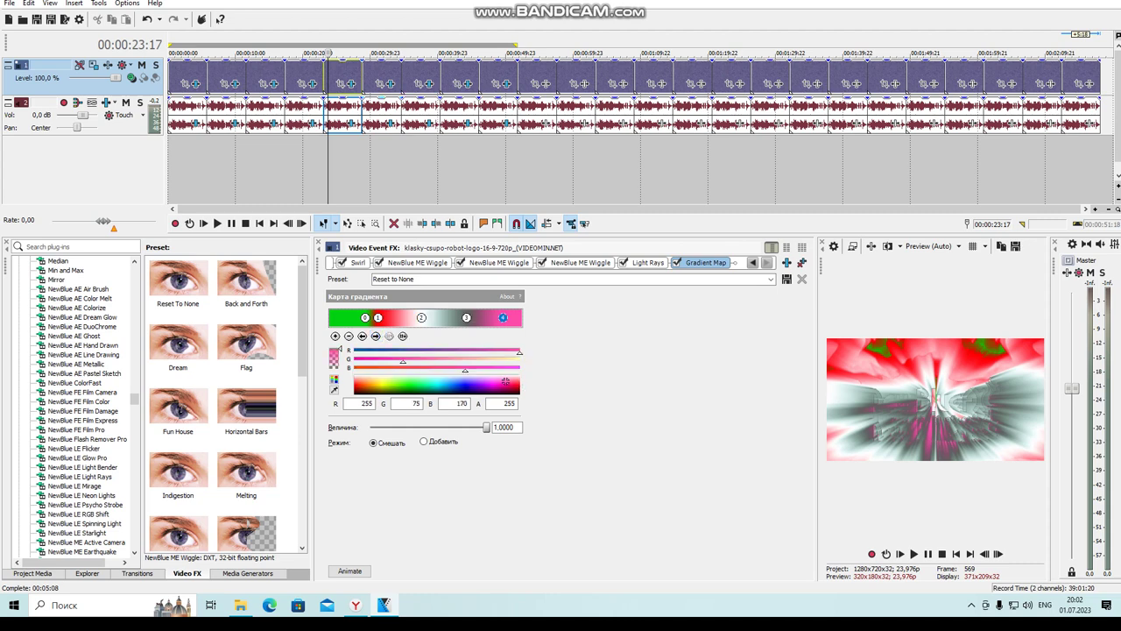
Step: Open the fifth clip's audio effects and review the Rubbadub, Ring Modulator 101 Free, Smooth/Enhance and sumo settings
left_click(351, 123)
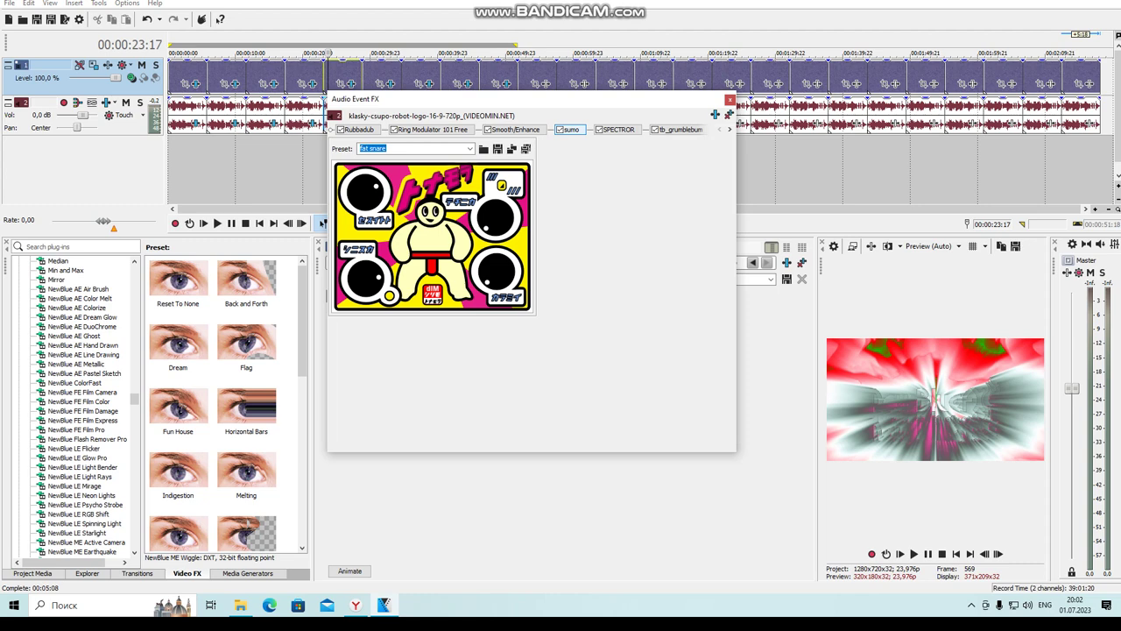
left_click(359, 130)
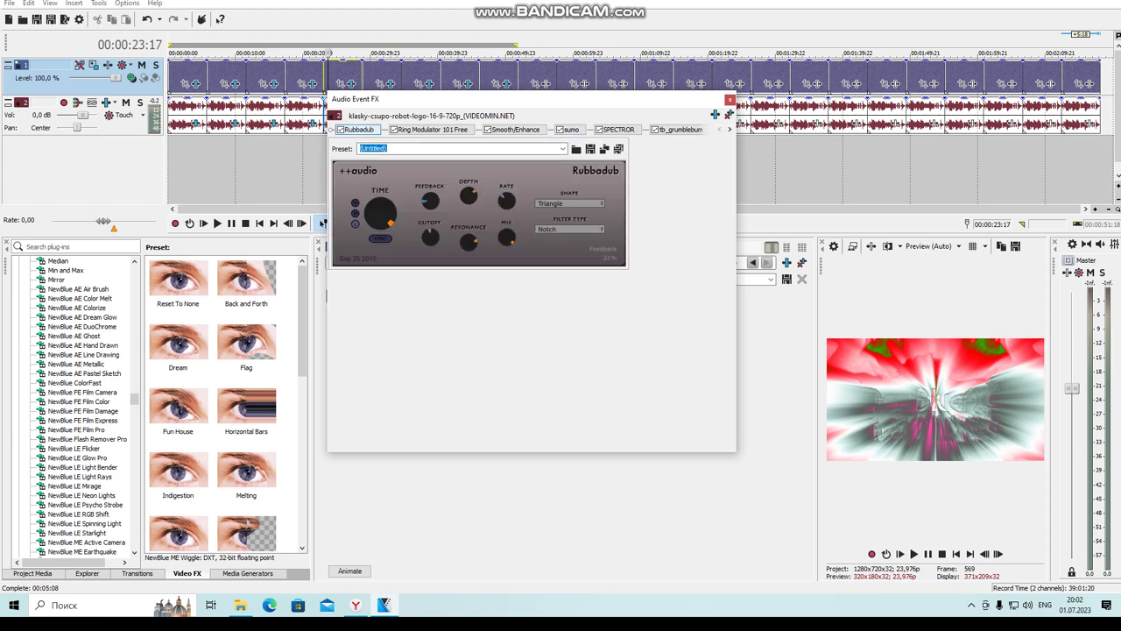
left_click(432, 129)
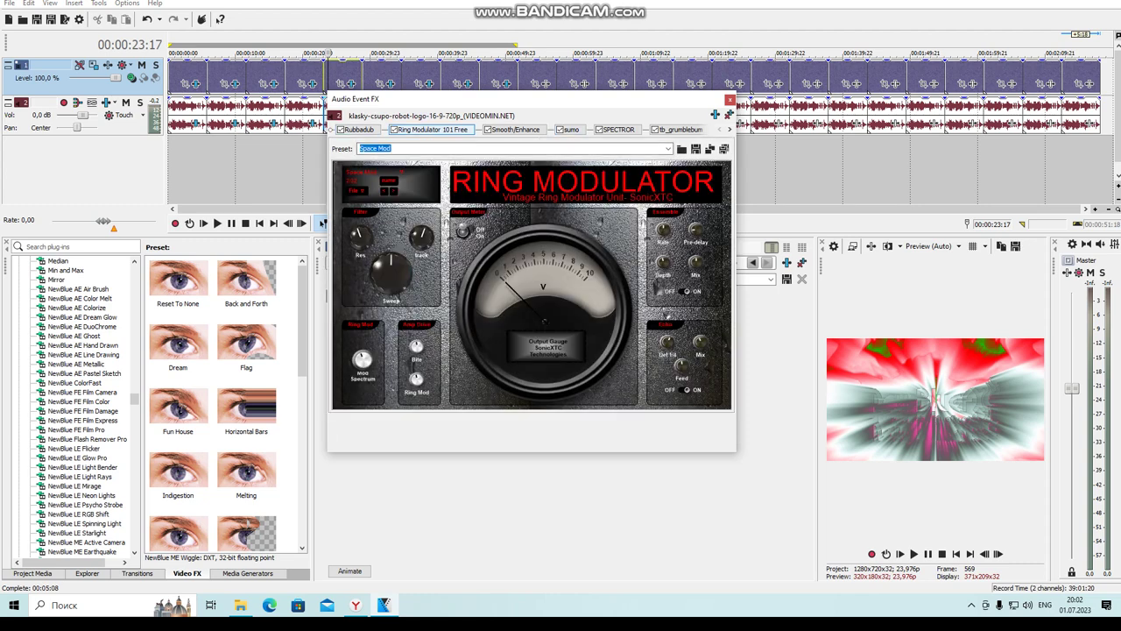
left_click(515, 130)
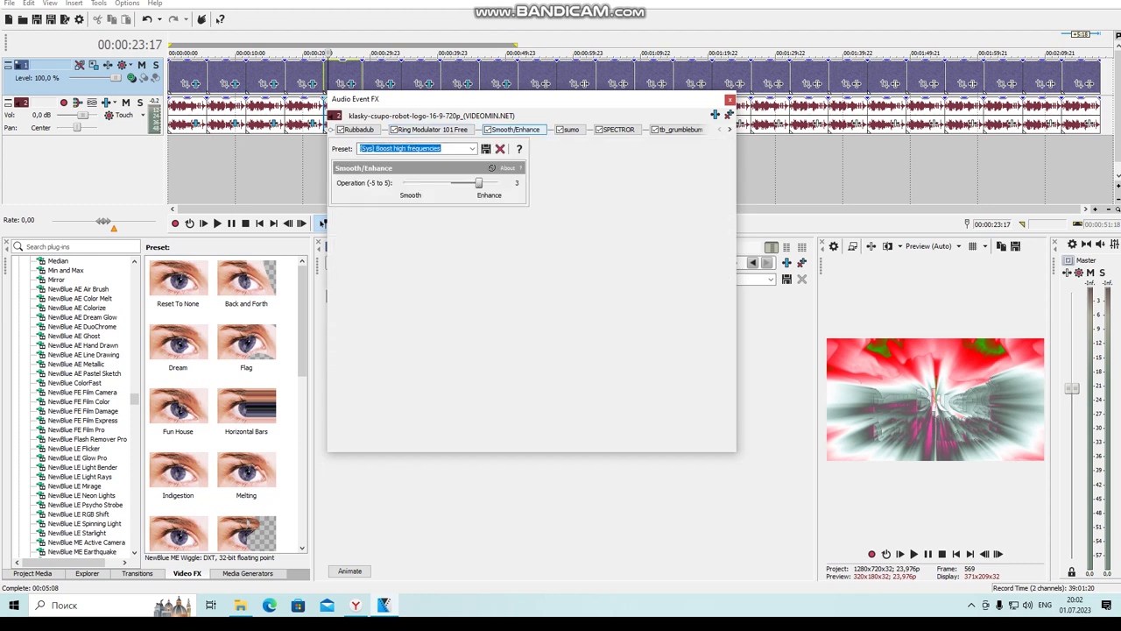
left_click(569, 129)
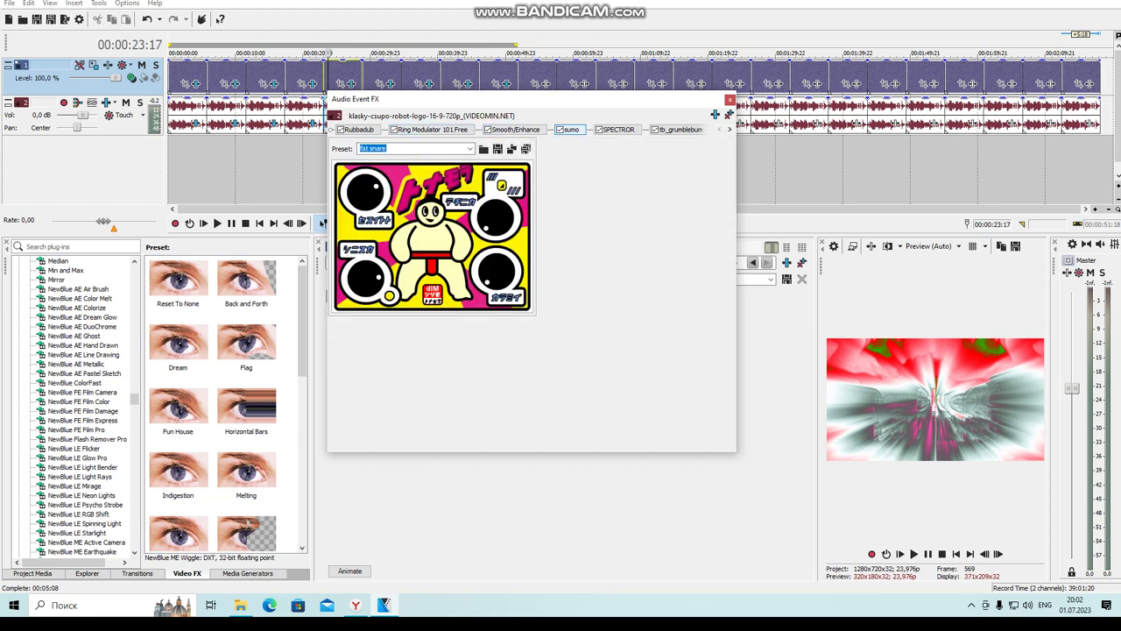
Step: Review the fifth clip's SPECTROR, tb_grumblebum and IL Vocodex audio effect settings and close its audio effects
left_click(618, 129)
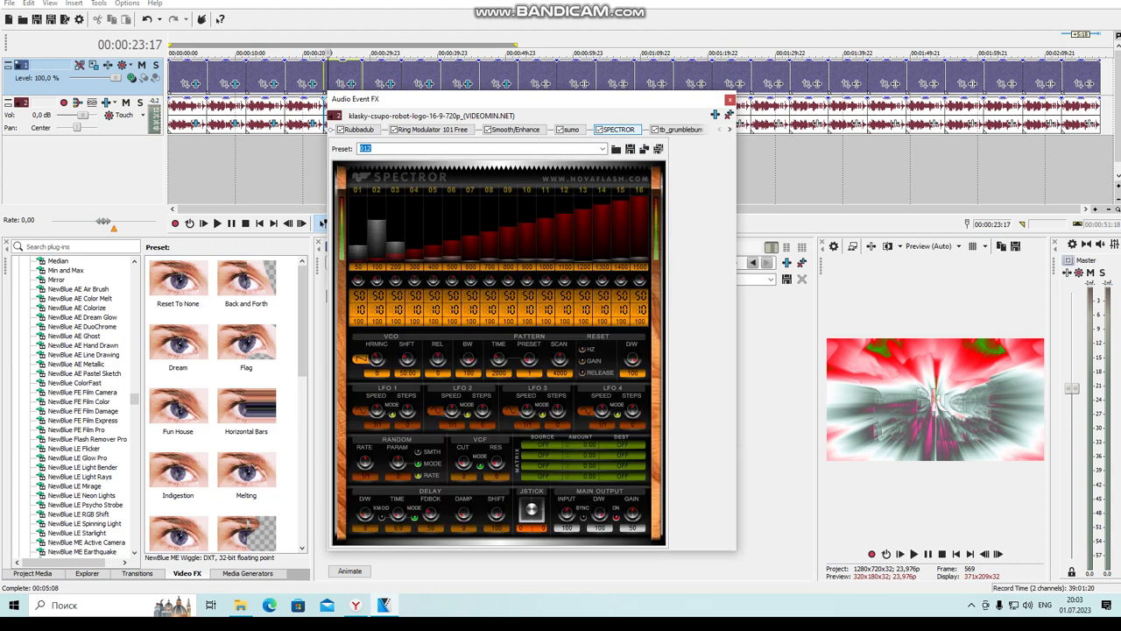
left_click(729, 129)
left_click(605, 129)
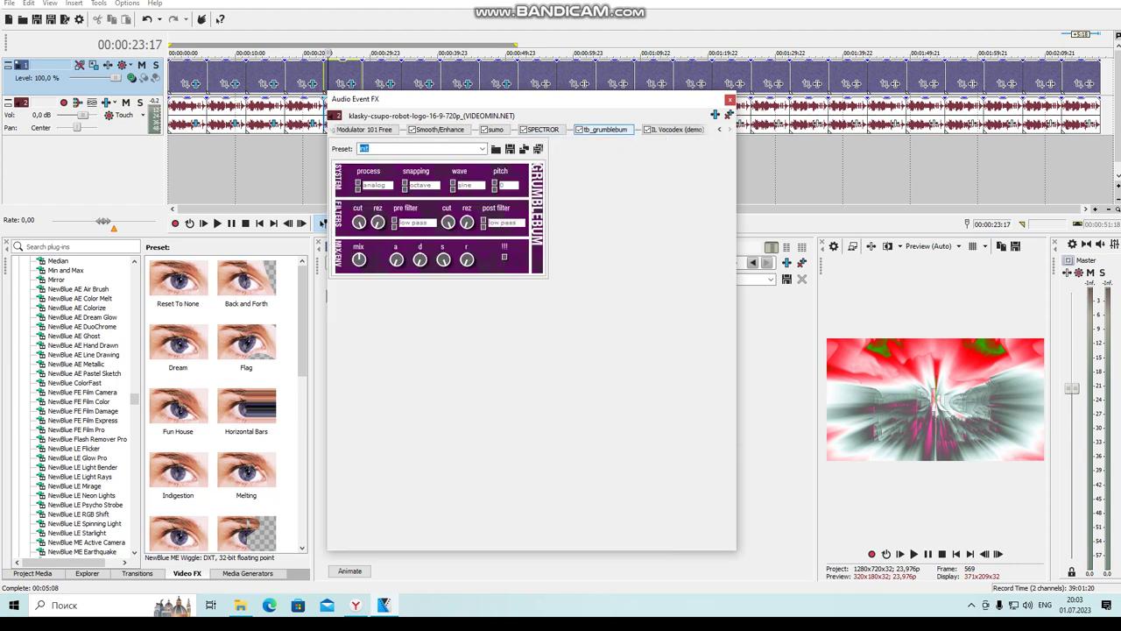
left_click(676, 129)
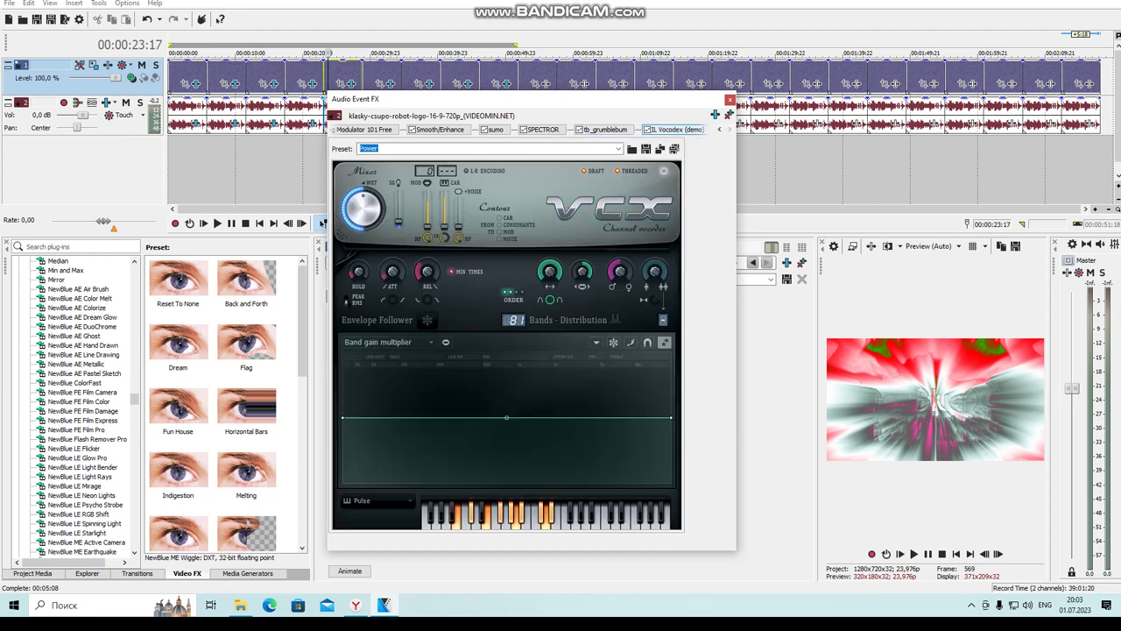
left_click(729, 100)
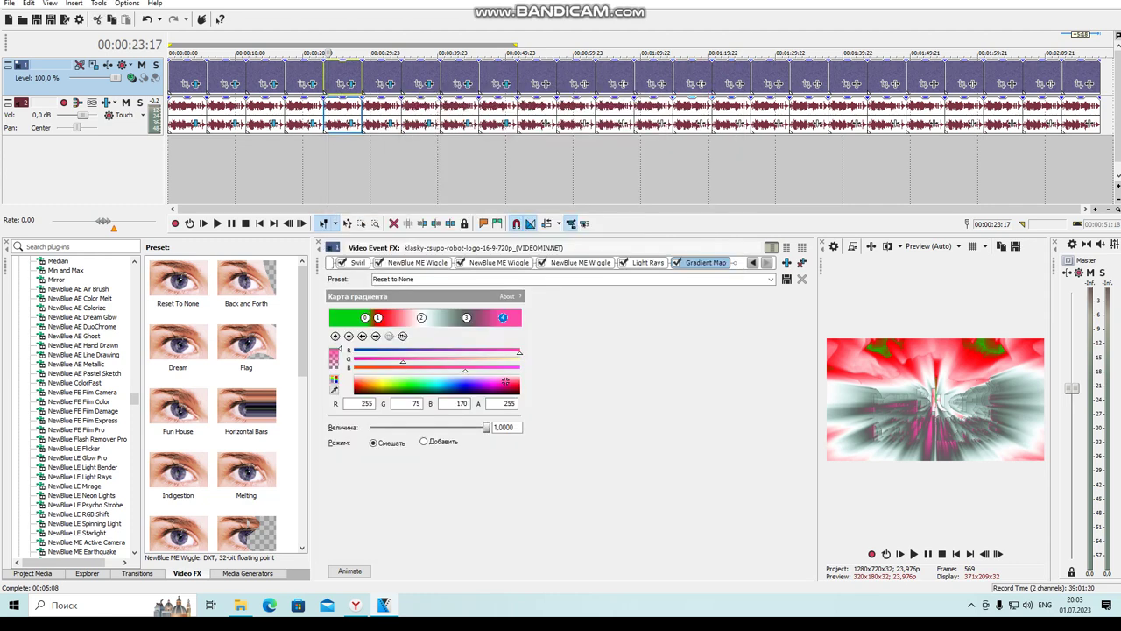
Step: Place the playhead at 00:00:30:03 in the sixth clip and view the Mirror settings in its video effects
left_click(372, 77)
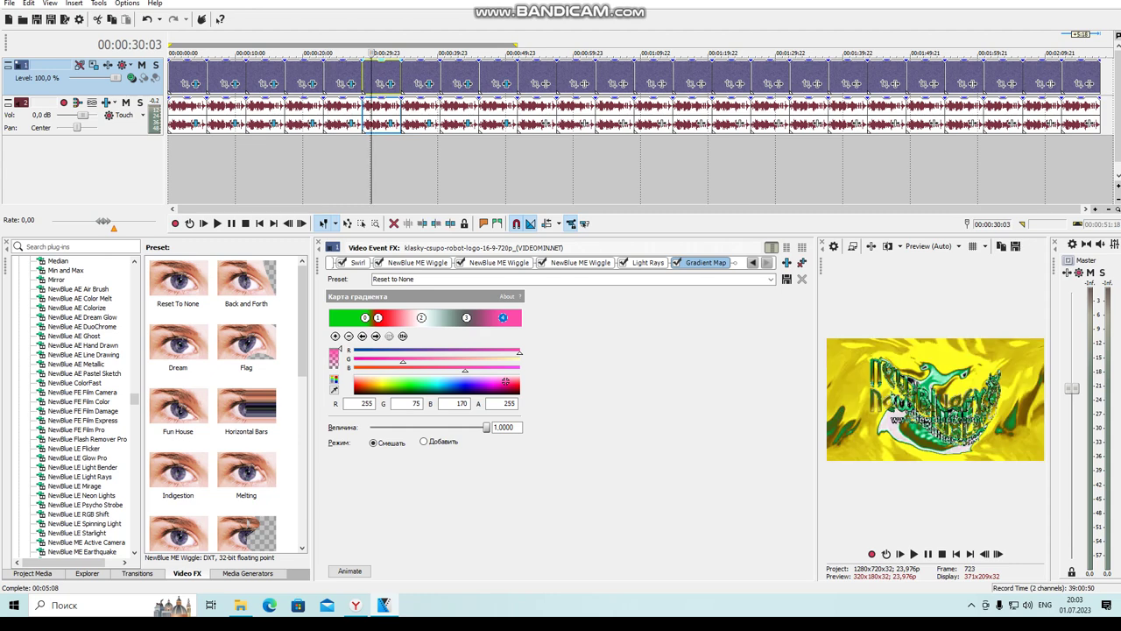
left_click(390, 84)
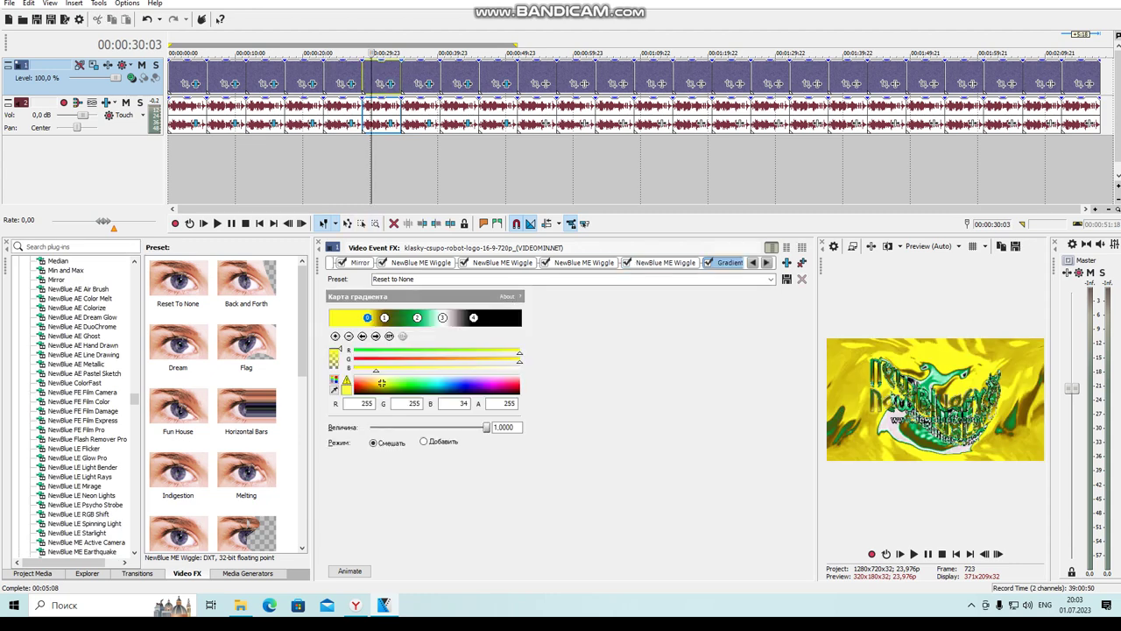
left_click(752, 263)
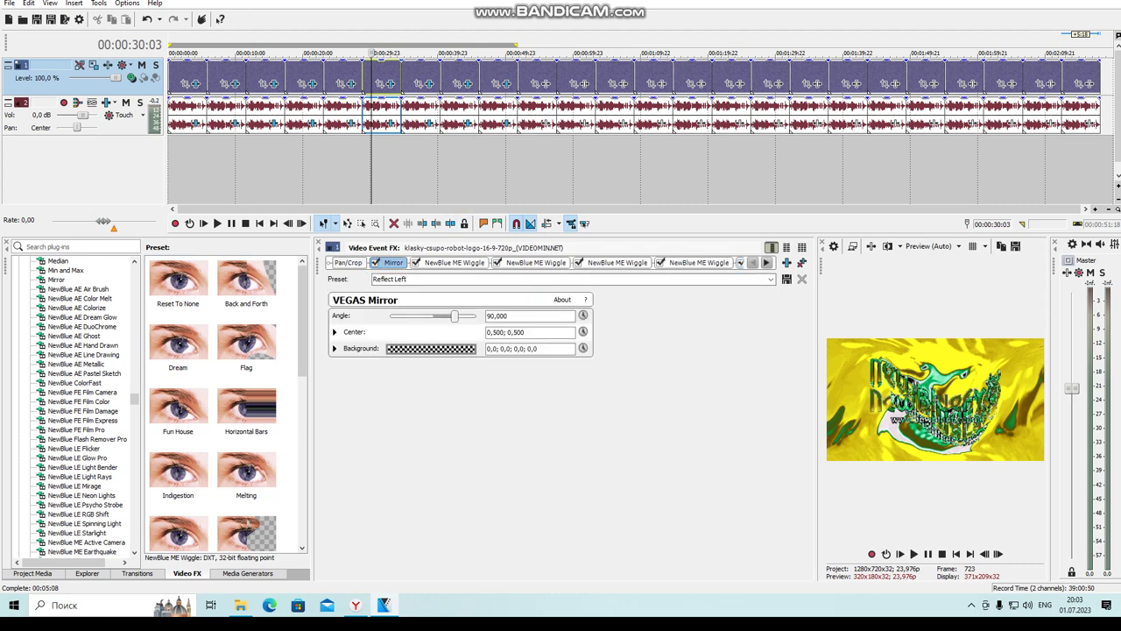
Step: Review the sixth clip's four NewBlue ME Wiggle instances and the colour values of its Gradient Map points
left_click(454, 263)
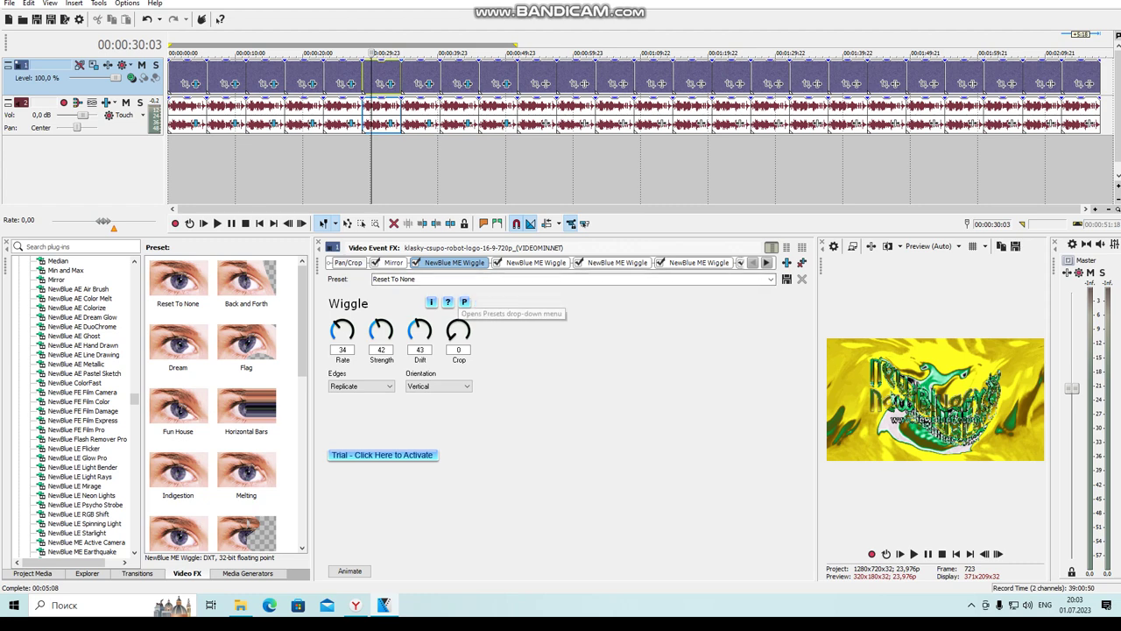
left_click(535, 262)
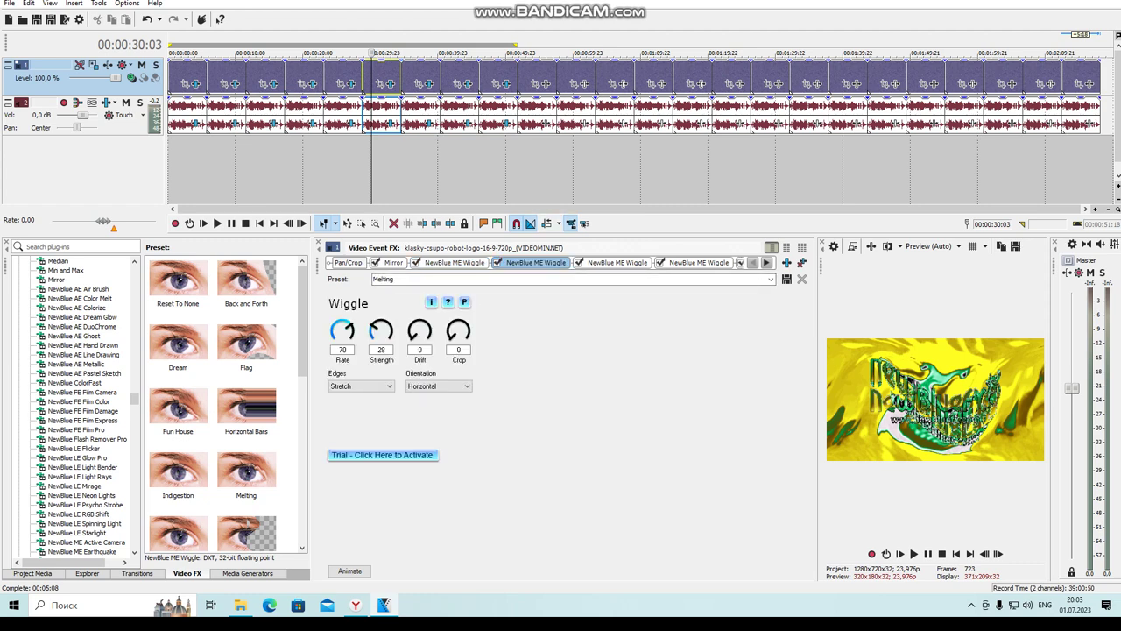
left_click(616, 263)
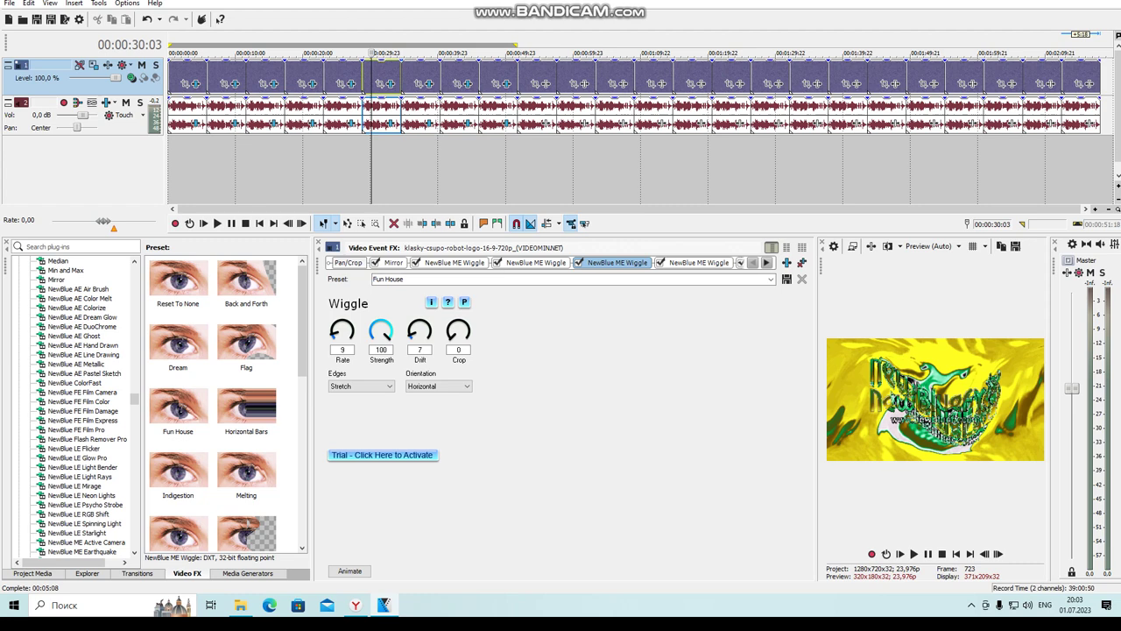
double_click(766, 263)
left_click(625, 263)
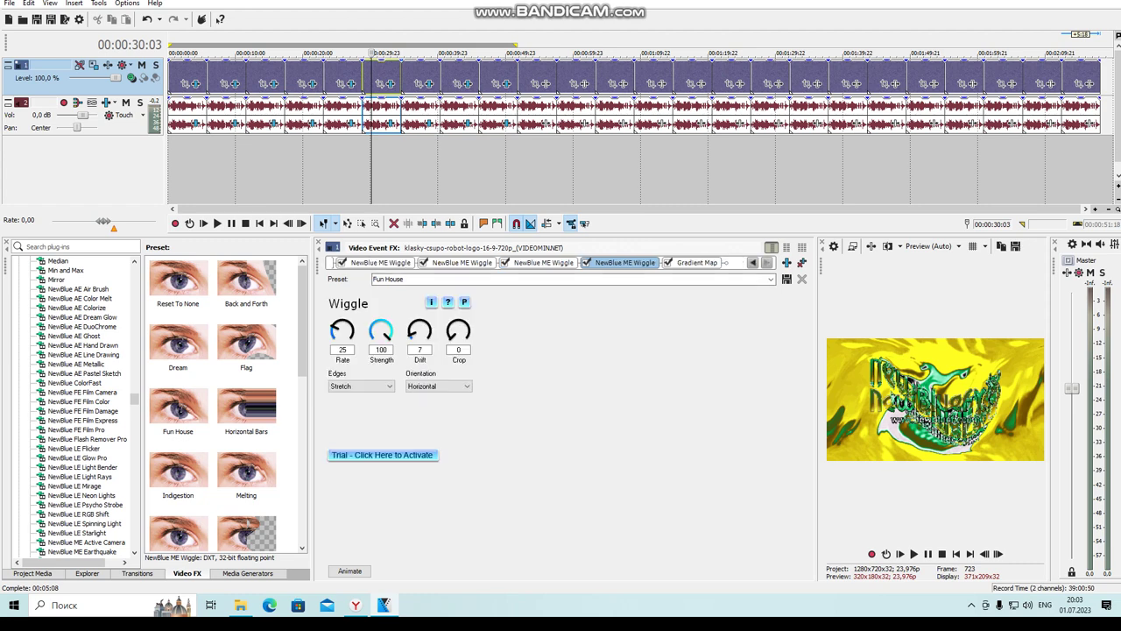
left_click(696, 262)
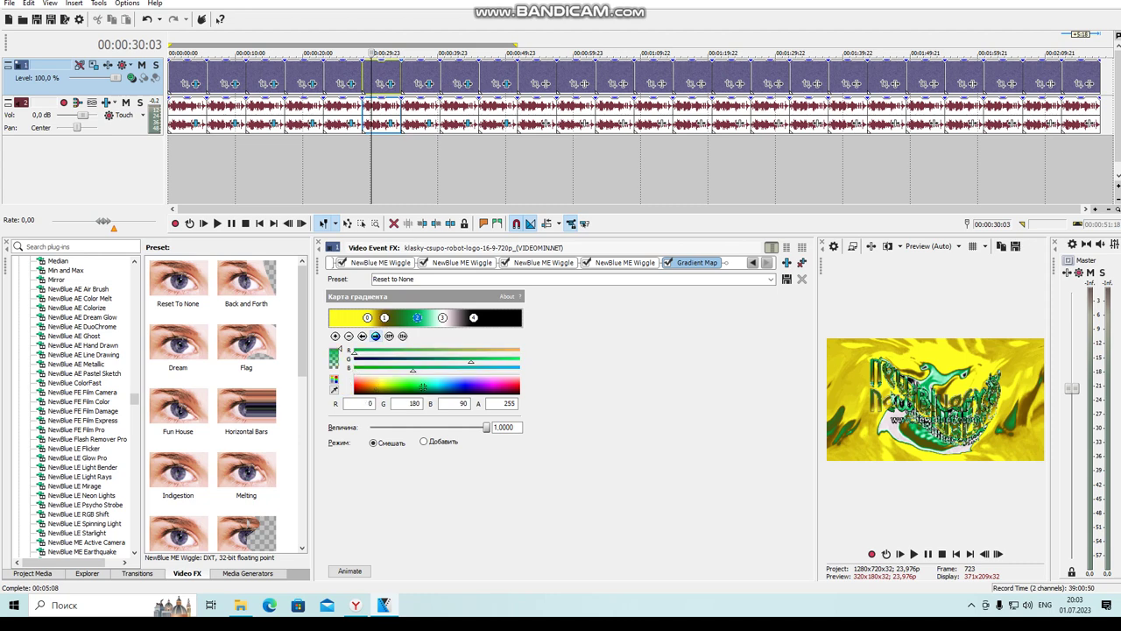
left_click(473, 317)
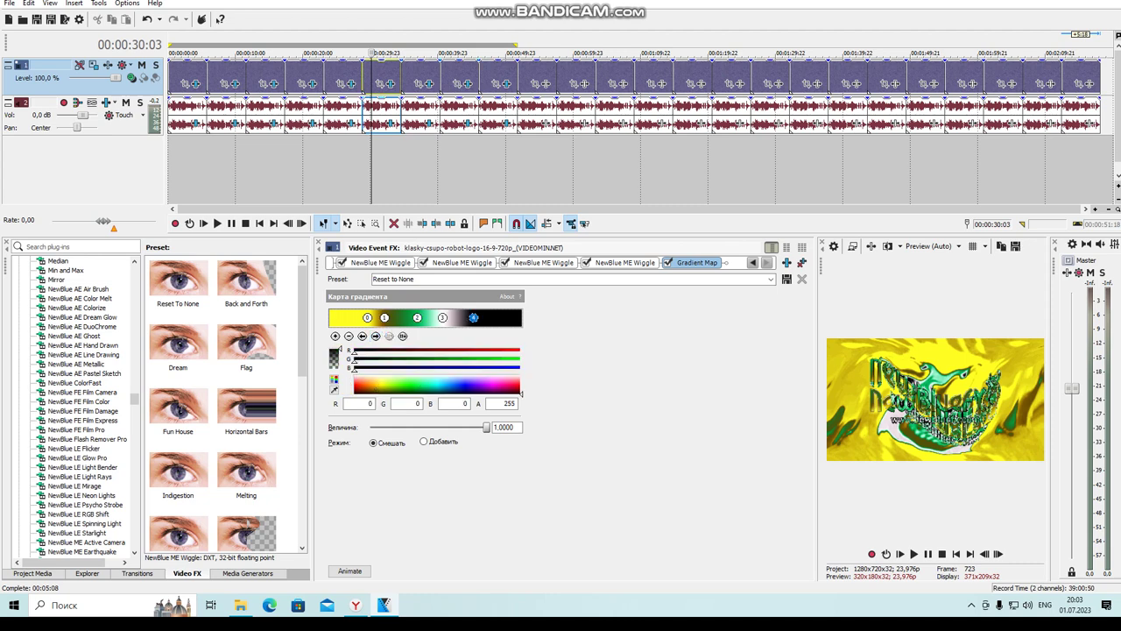
Step: Review the sixth clip's Reverb, Flange/Wah-Wah, tb_grumblebum, IO/Phaser and IL Vocodex audio effect settings, closing the audio effects when done
left_click(392, 123)
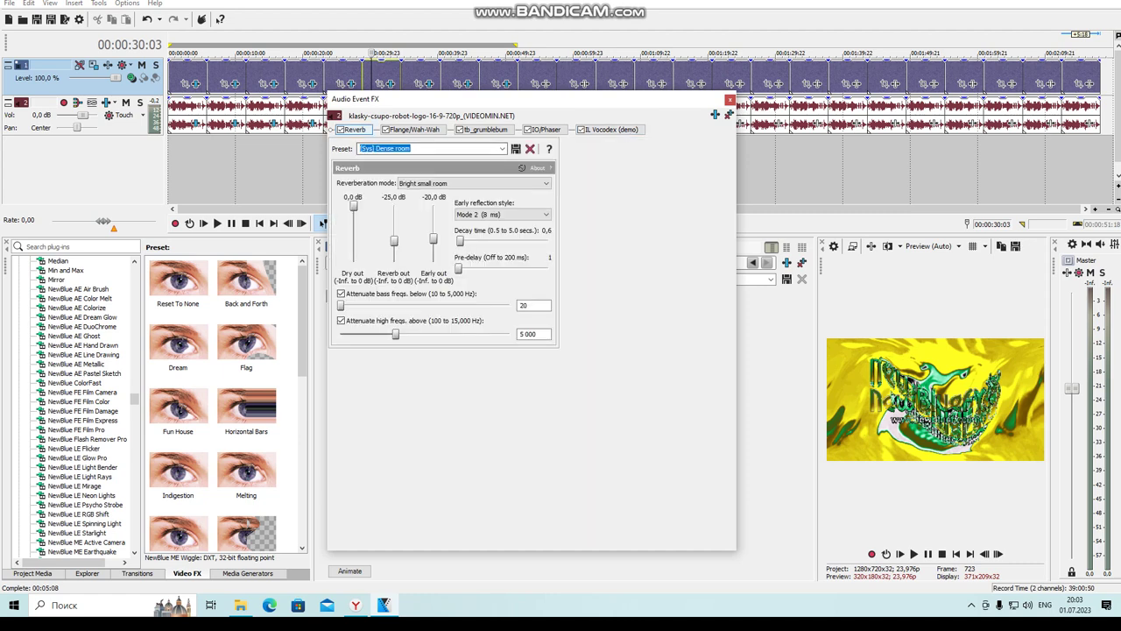
left_click(414, 130)
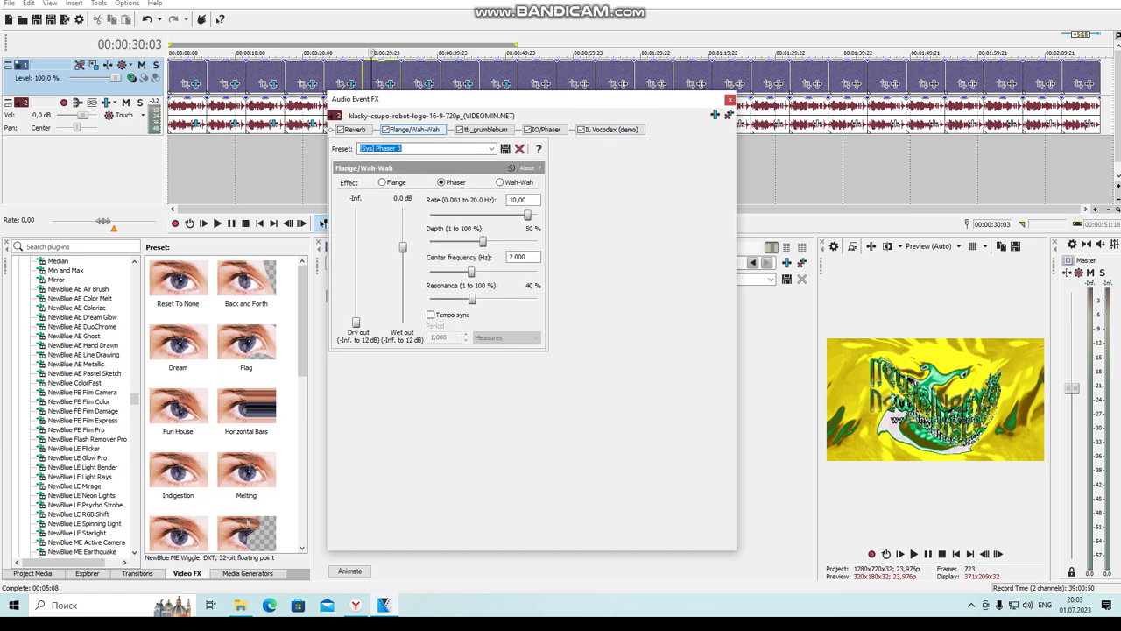
left_click(486, 130)
left_click(547, 130)
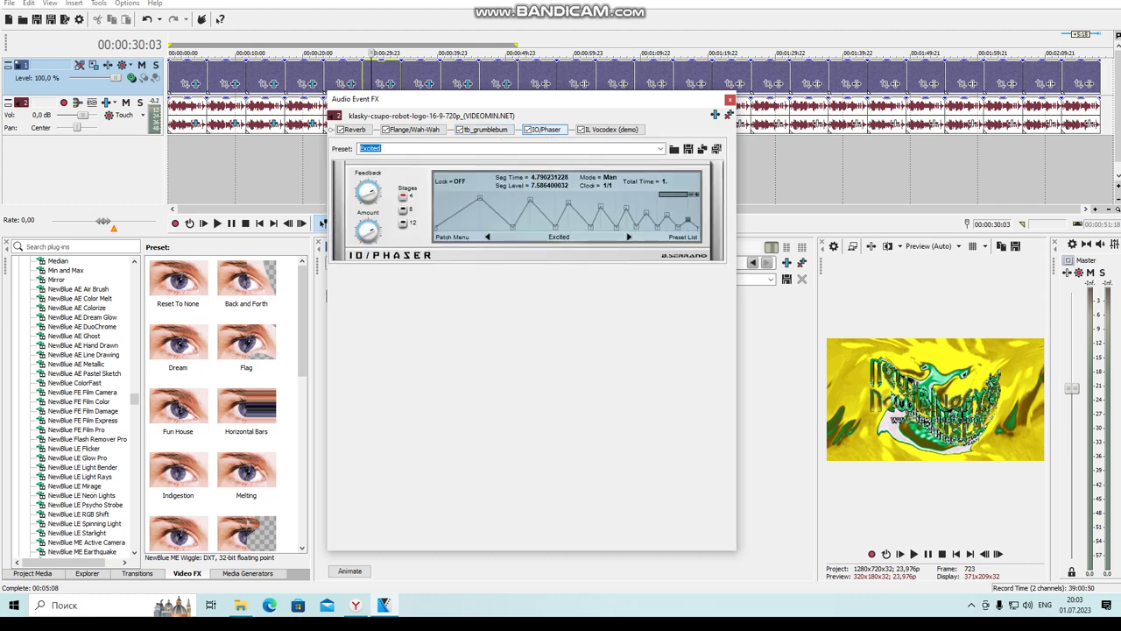
left_click(610, 129)
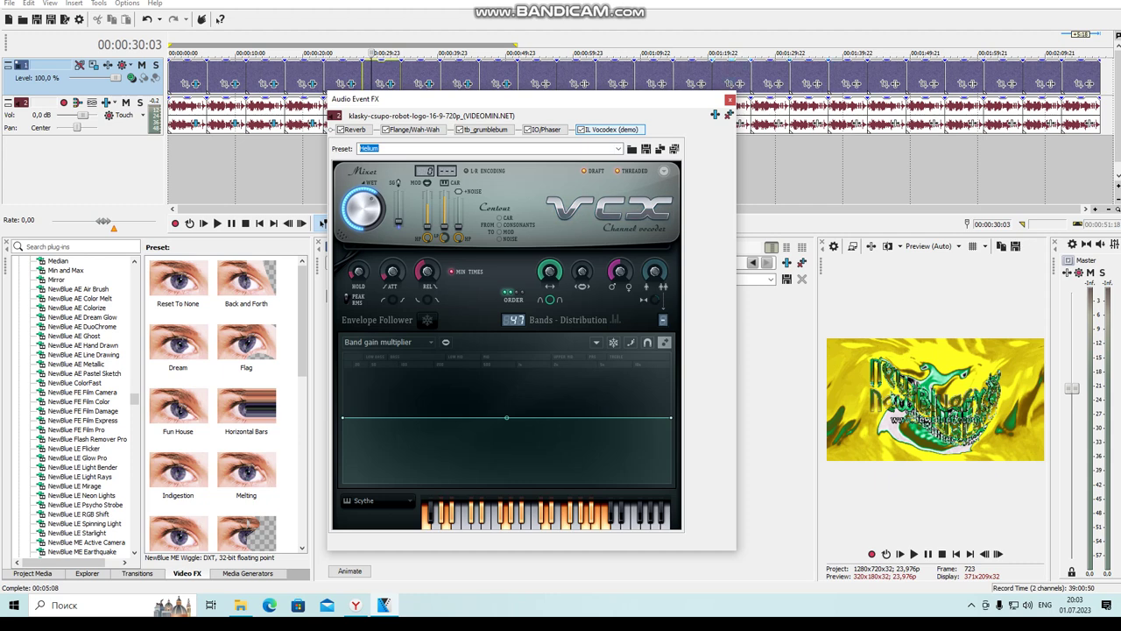
left_click(729, 99)
Step: Place the playhead at 00:00:37:06 in the seventh clip and review the settings of its four NewBlue ME Wiggle effects
left_click(420, 77)
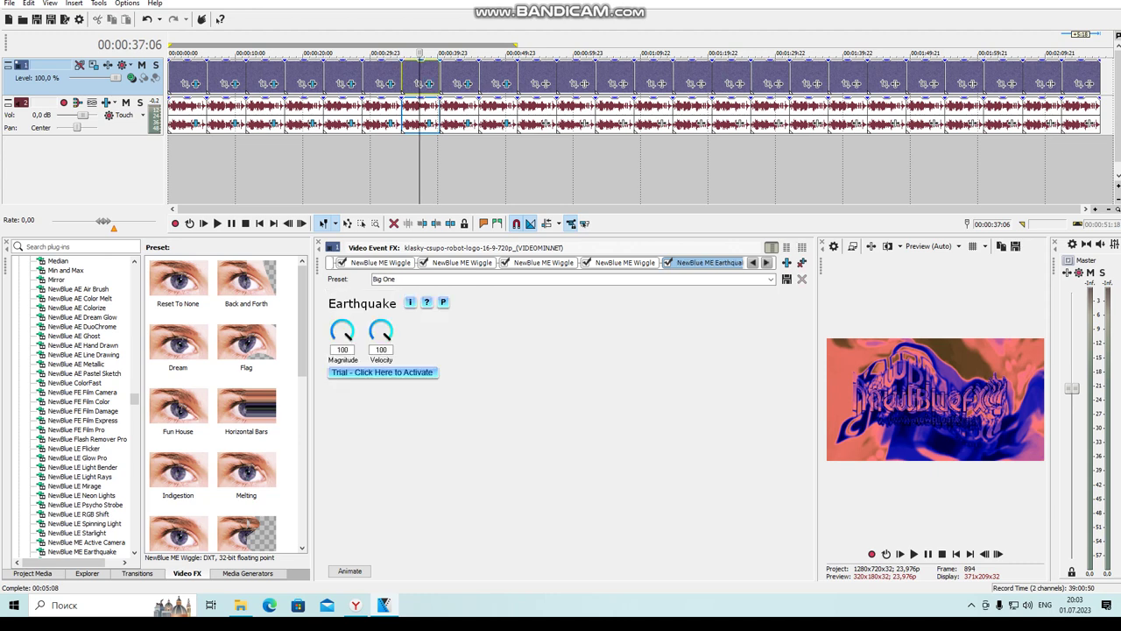
left_click(753, 263)
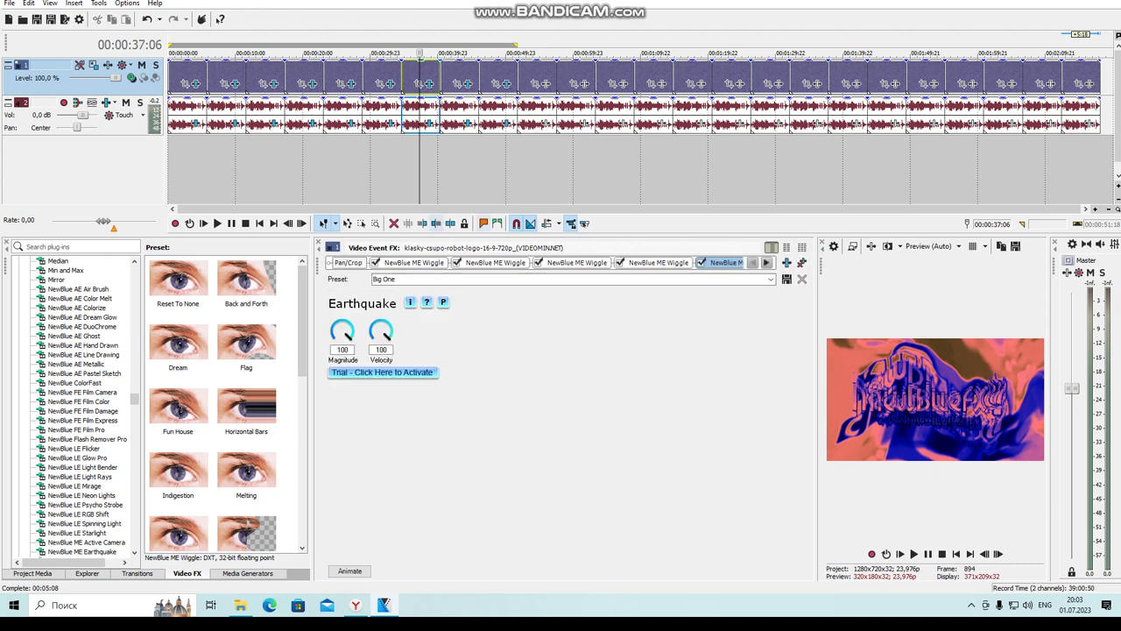
left_click(411, 262)
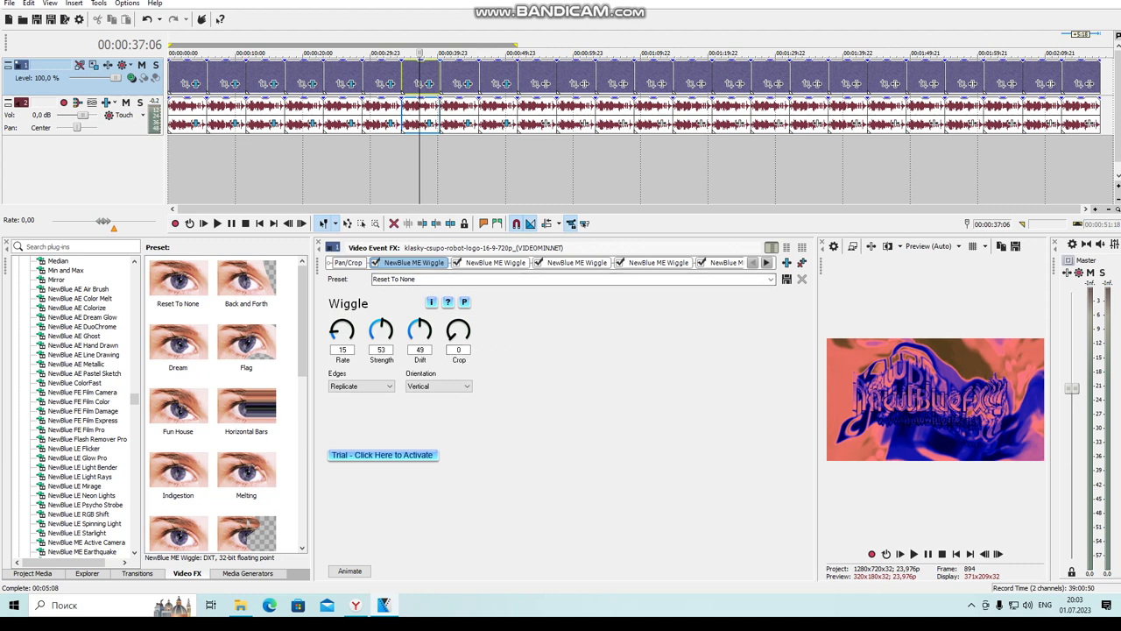
left_click(495, 262)
left_click(575, 263)
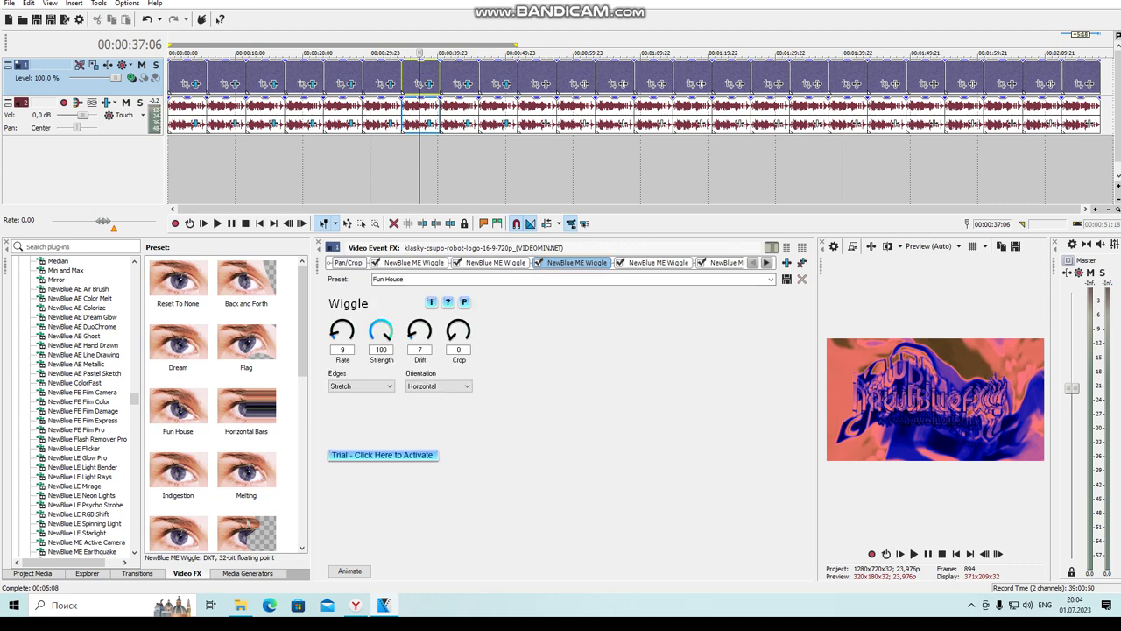
left_click(658, 263)
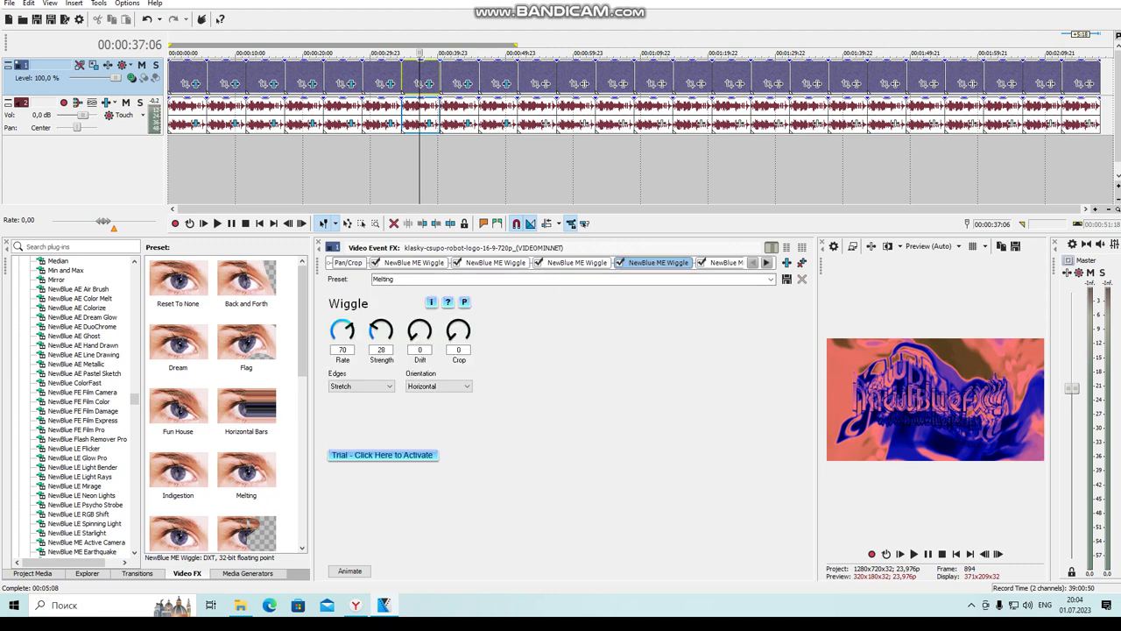
Step: View the seventh clip's NewBlue ME Earthquake settings and step through the colour values of its Gradient Map points
left_click(766, 262)
left_click(767, 263)
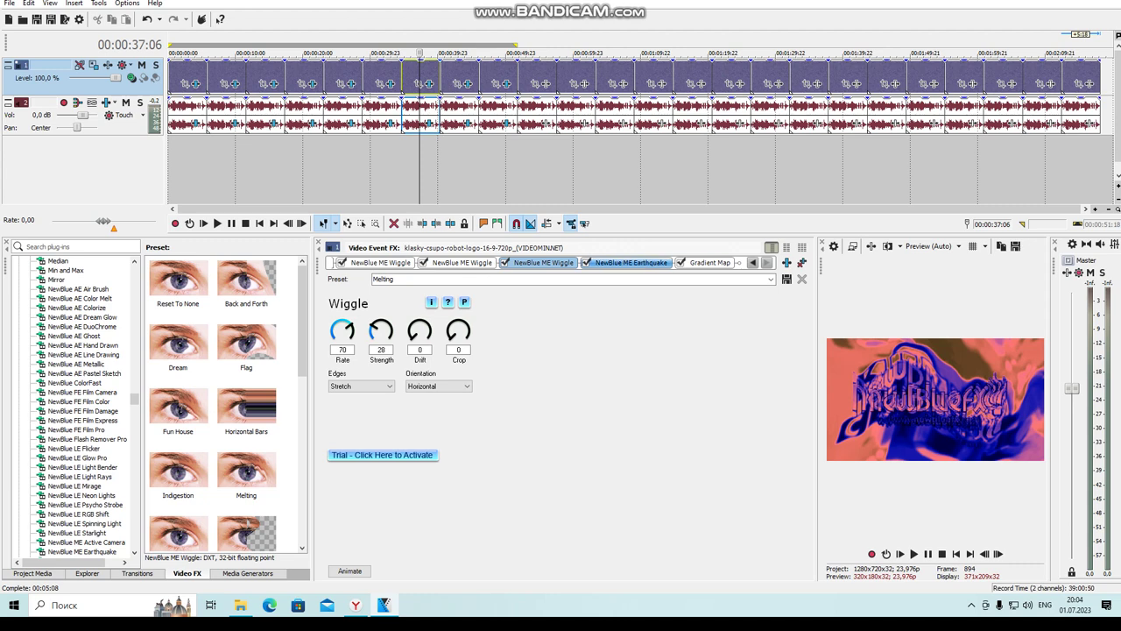
left_click(630, 261)
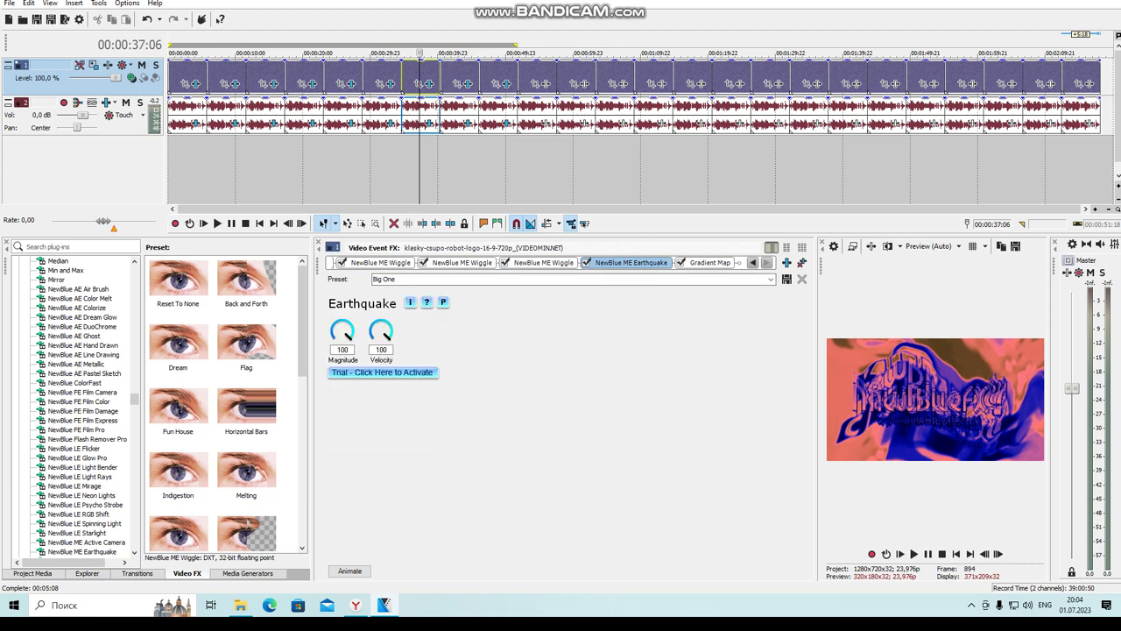
left_click(710, 262)
left_click(375, 336)
left_click(376, 335)
left_click(376, 336)
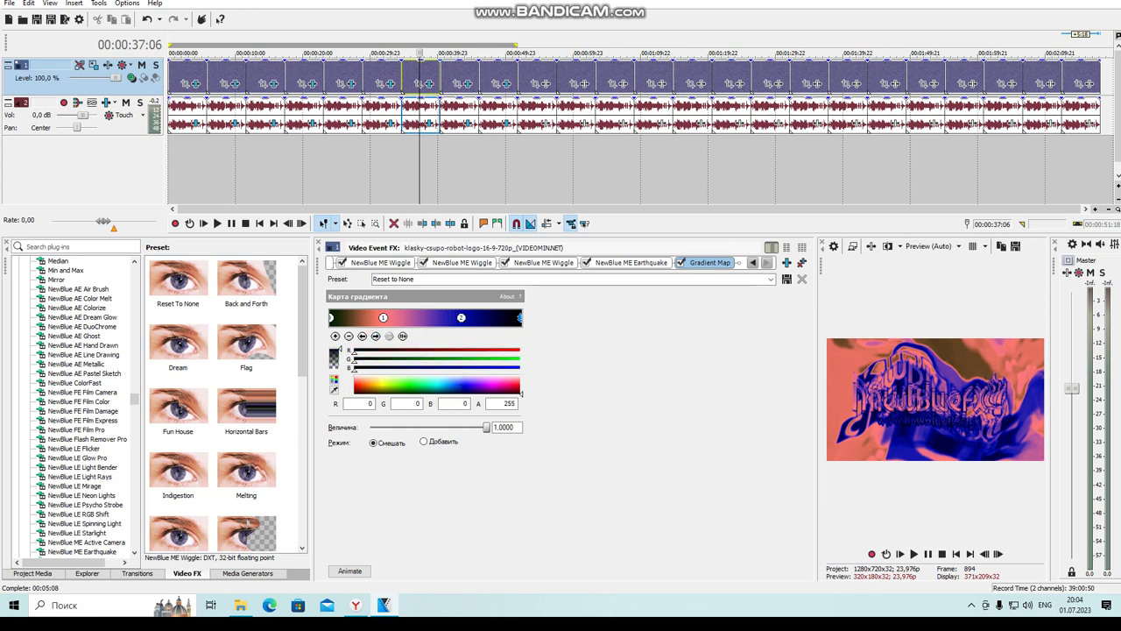
Step: Review the seventh clip's Orange Vocoder, first tb_grumblebum, Ring Modulator, ExpressFX Distortion, Chorus and Amplitude Modulation audio effect settings
left_click(429, 122)
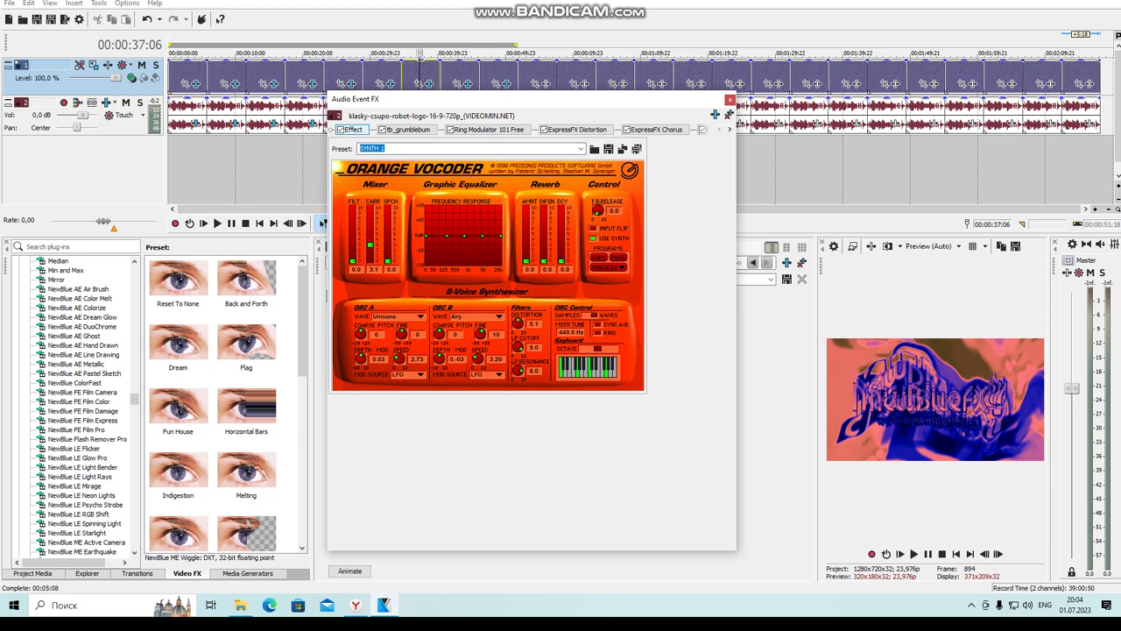
left_click(408, 130)
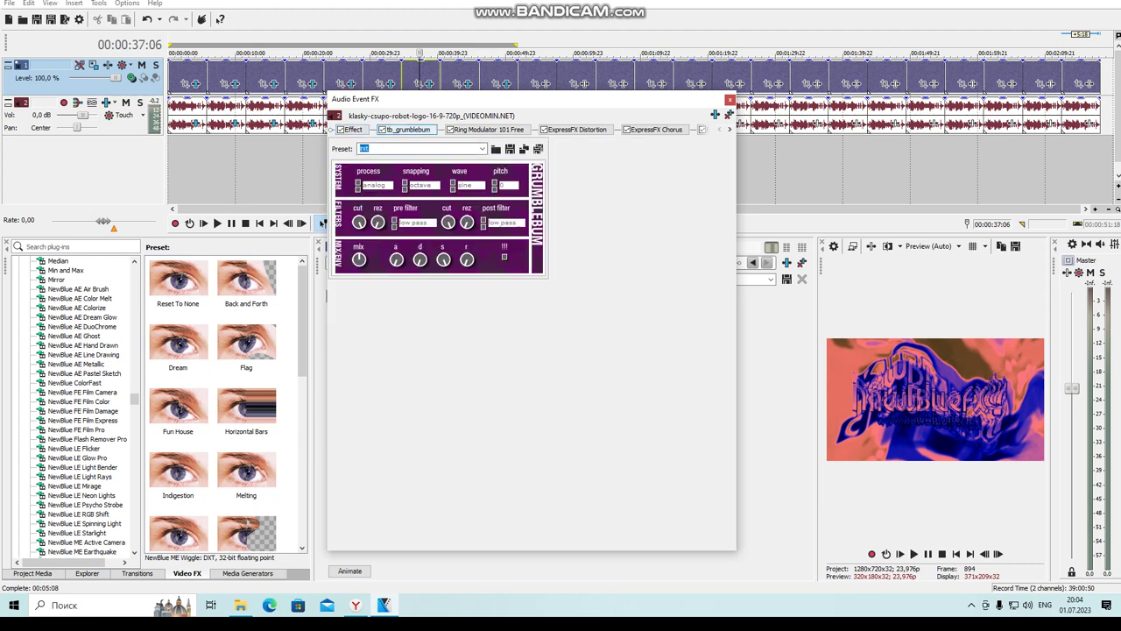
left_click(488, 130)
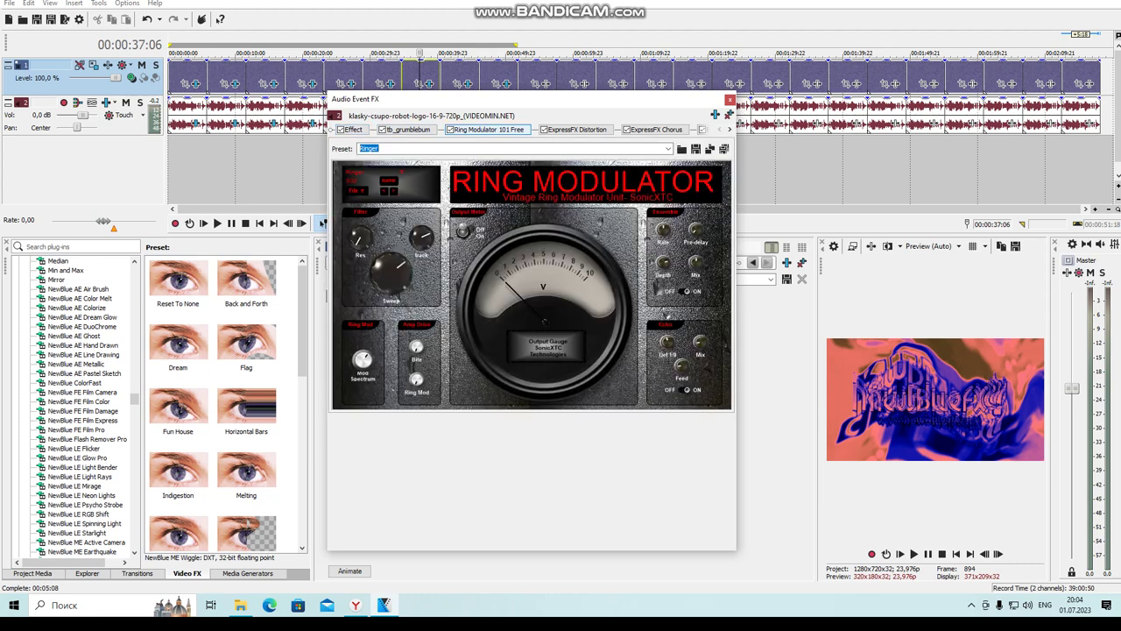
key("Right")
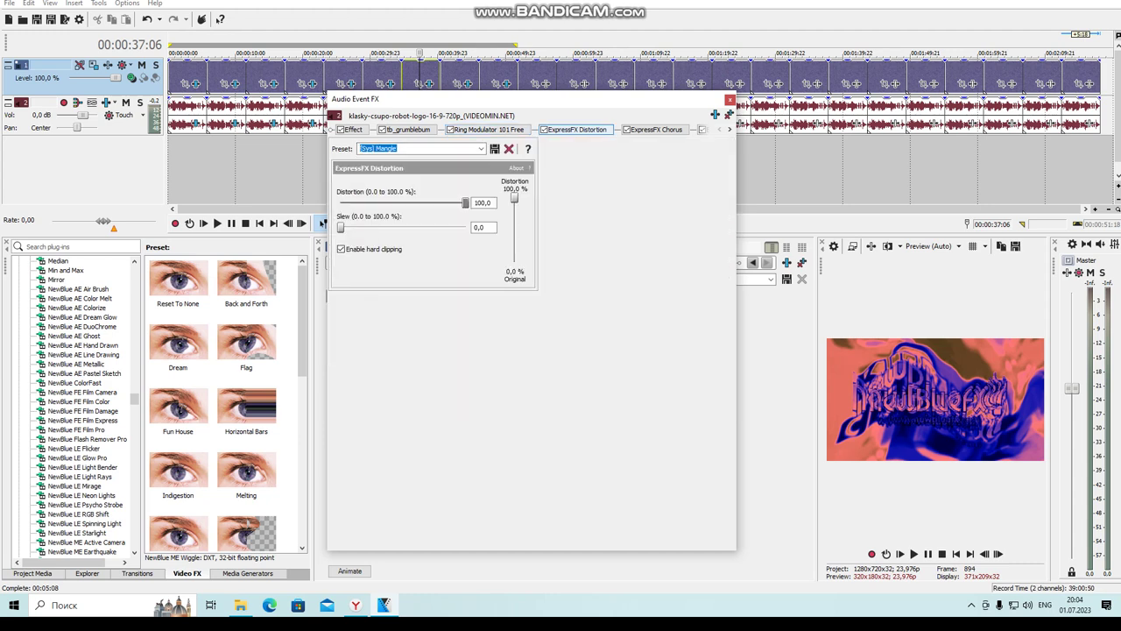
left_click(730, 130)
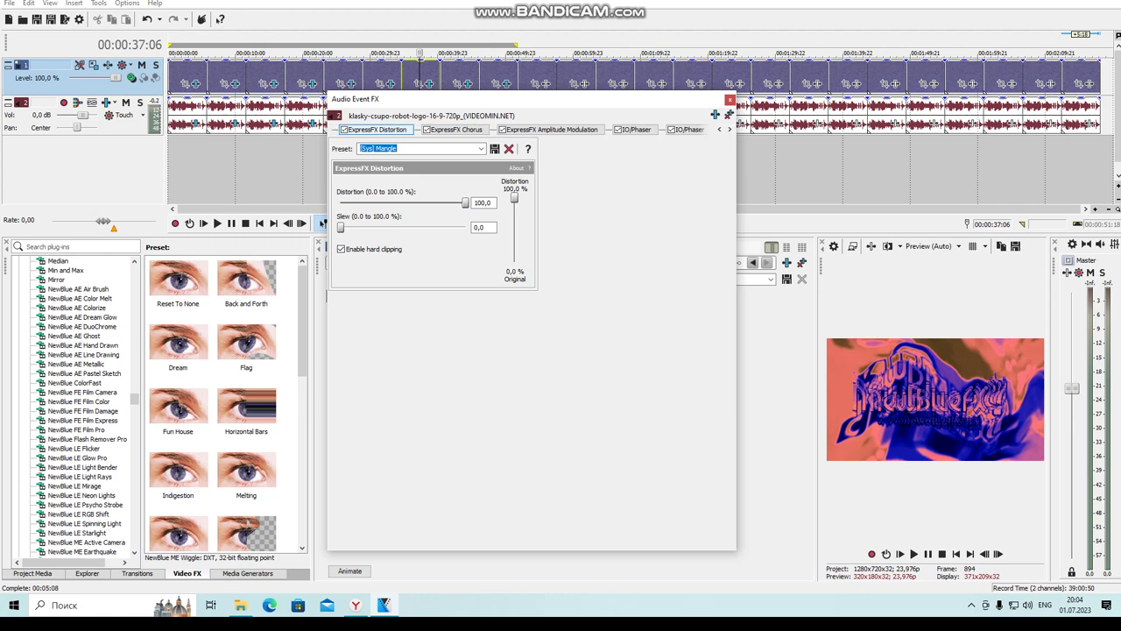
key("Right")
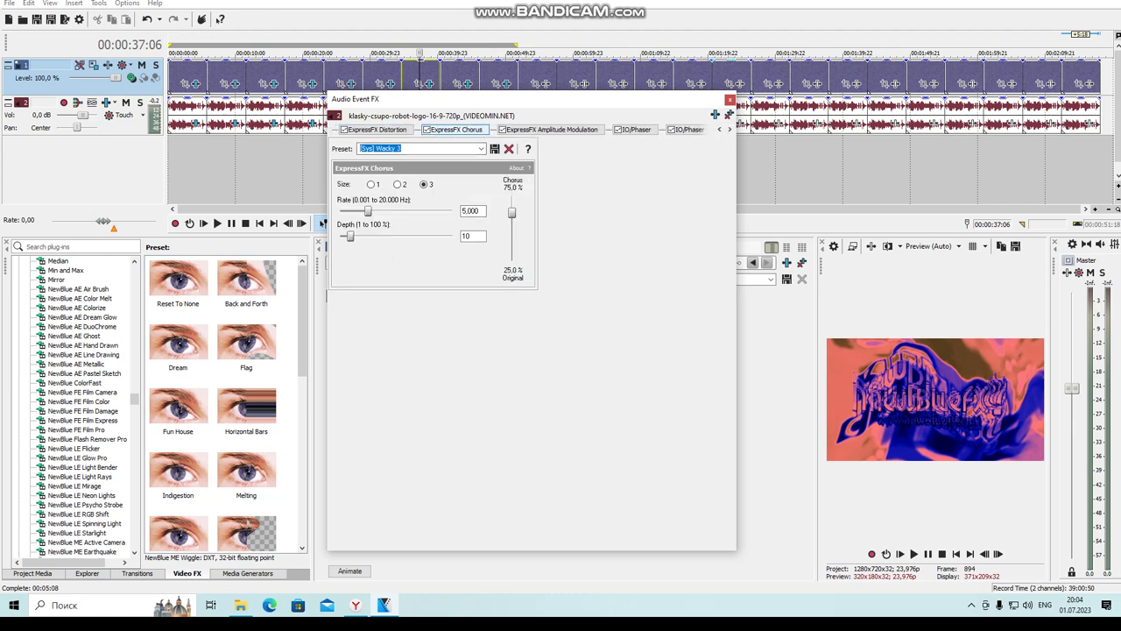
key("Right")
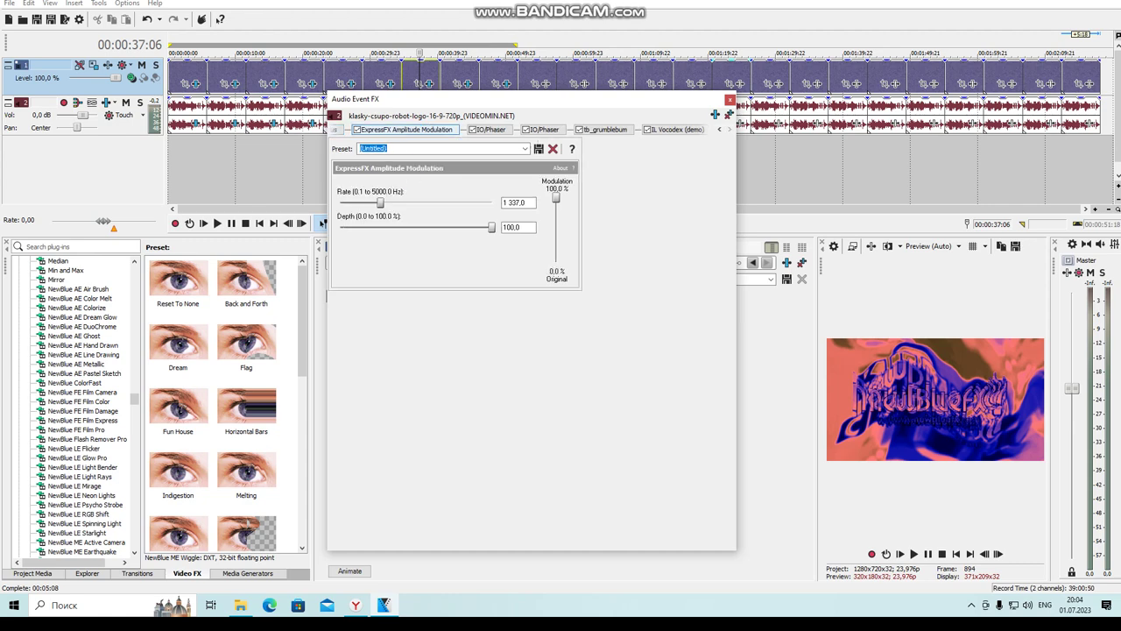
Step: Review the seventh clip's two IO/Phaser effects, second tb_grumblebum and IL Vocodex settings, closing the audio effects when done
key("Right")
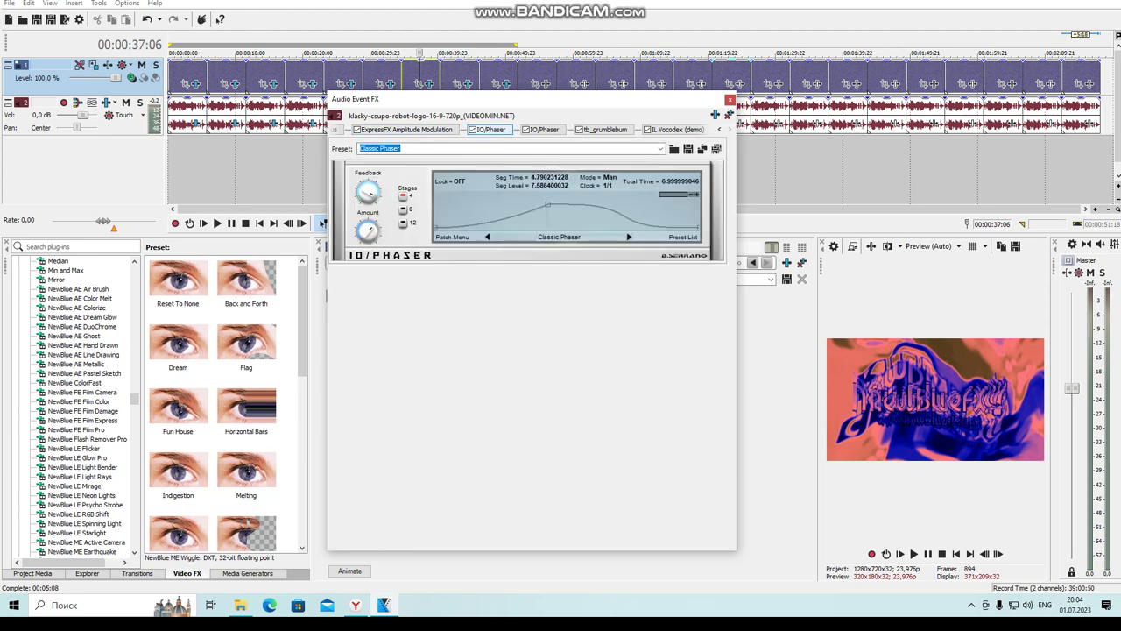
key("Right")
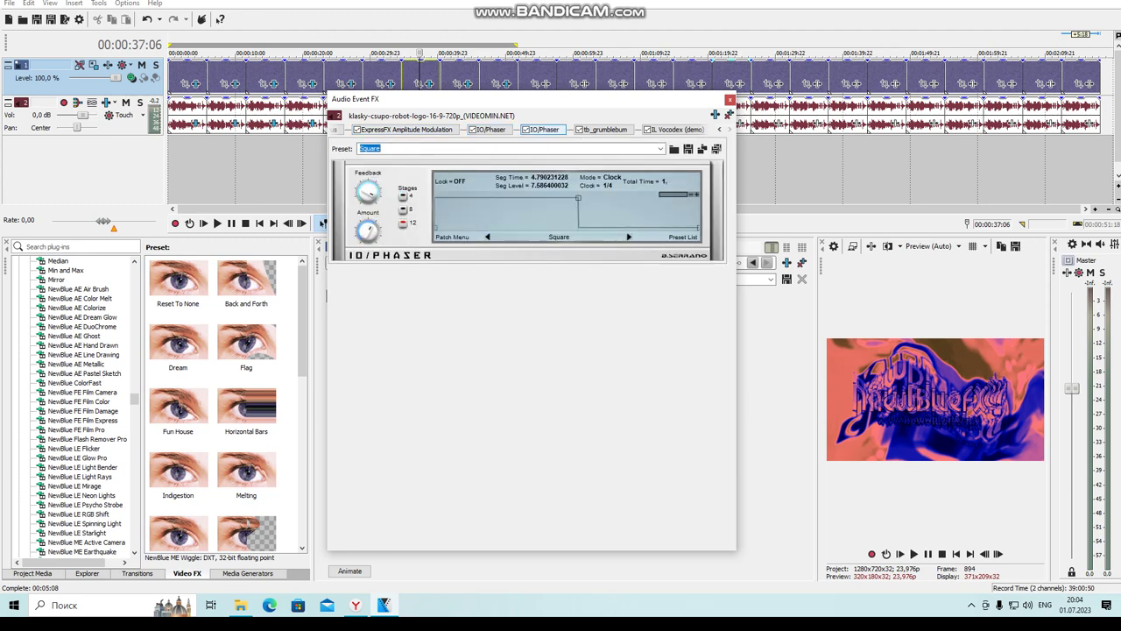
key("Right")
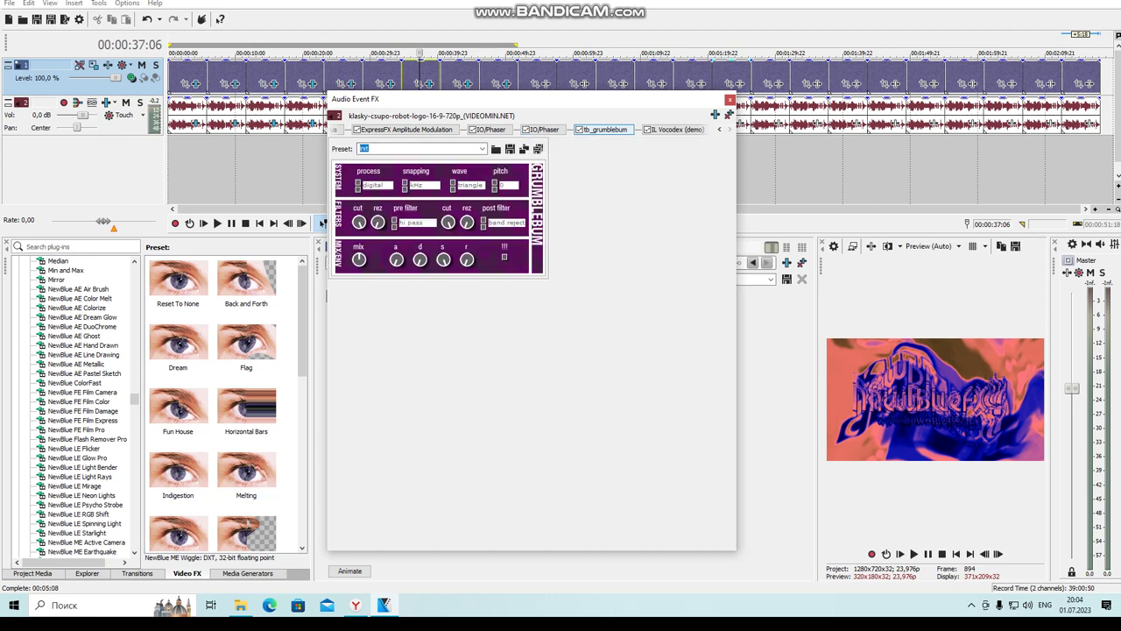
key("Right")
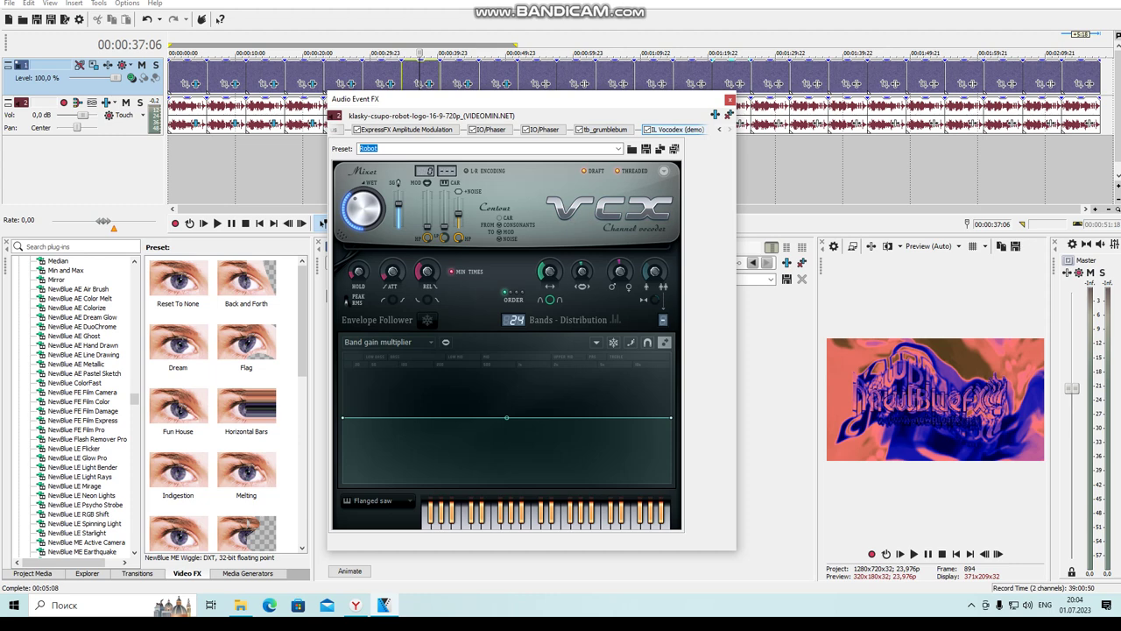
left_click(731, 99)
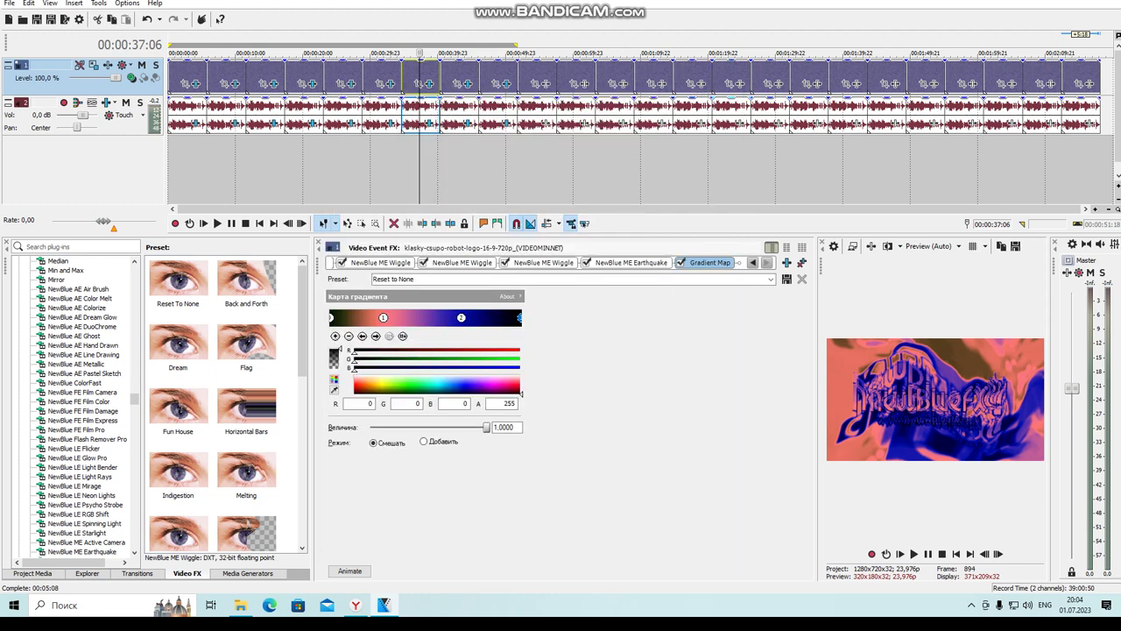
Step: Place the playhead at 00:00:42:13 in the eighth clip and review the settings of its four NewBlue ME Wiggle effects
left_click(455, 75)
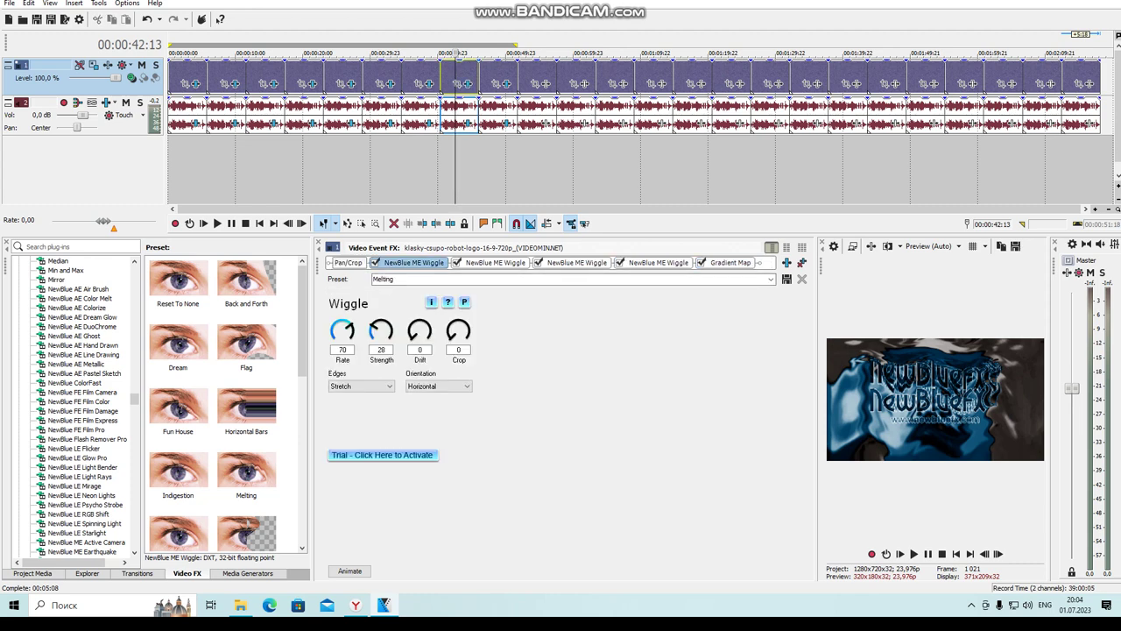
left_click(493, 262)
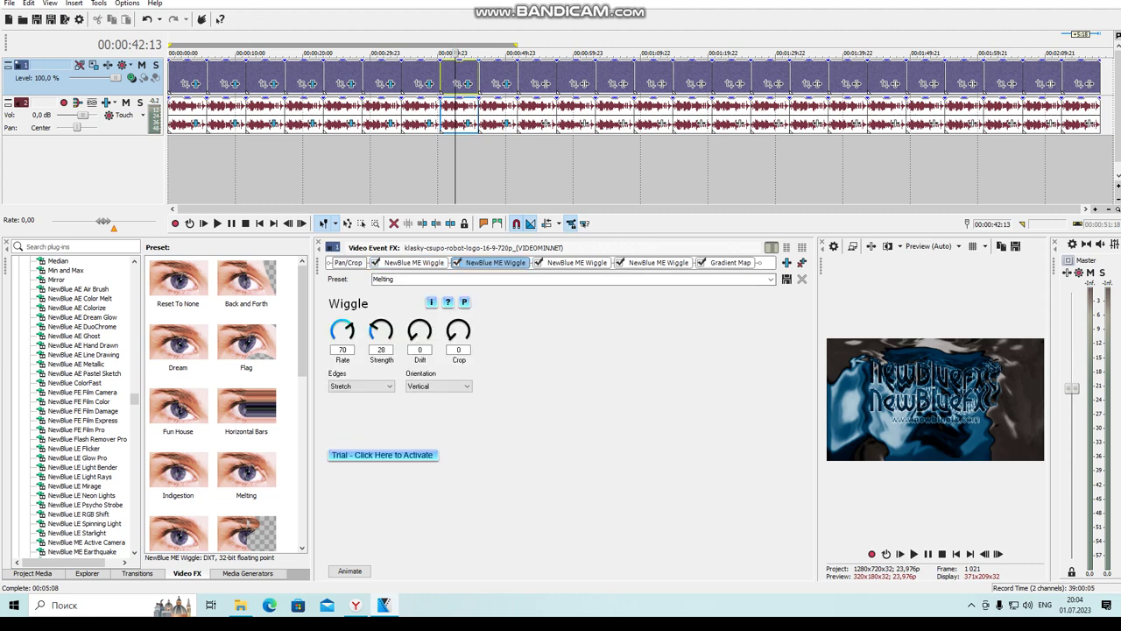
left_click(576, 263)
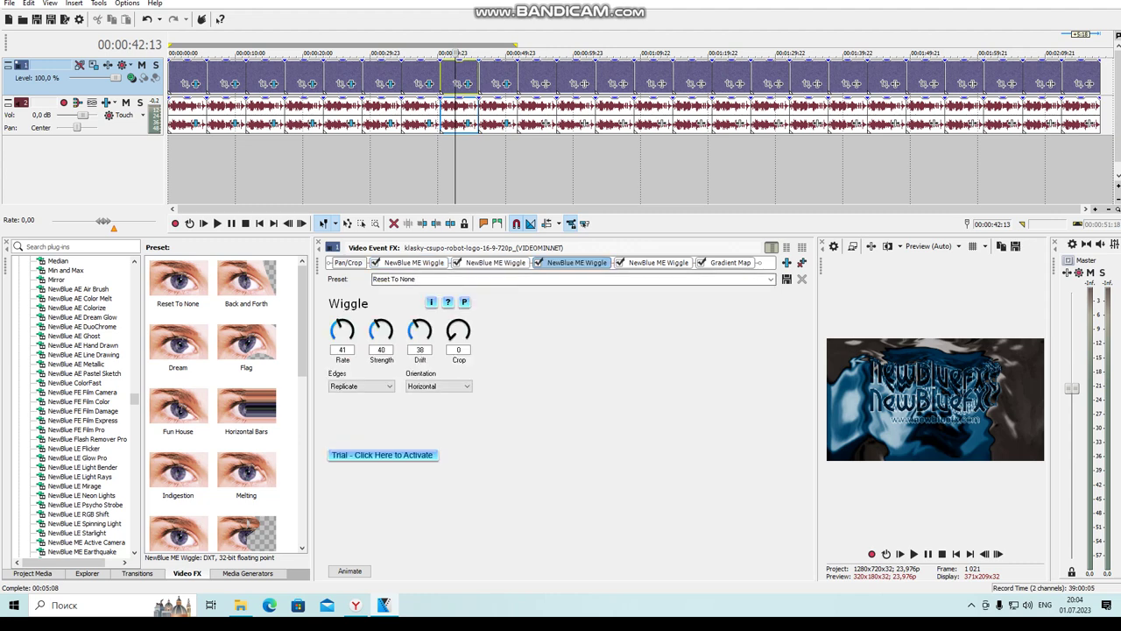
left_click(659, 262)
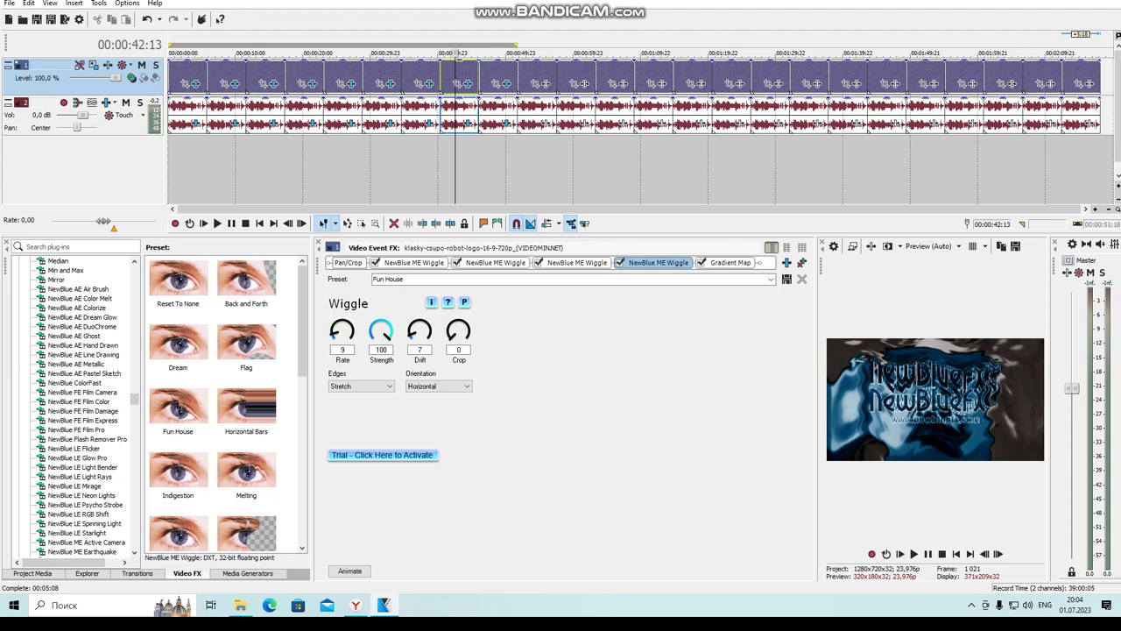
Step: View the eighth clip's Gradient Map and step through the colour values of its gradient points
left_click(730, 262)
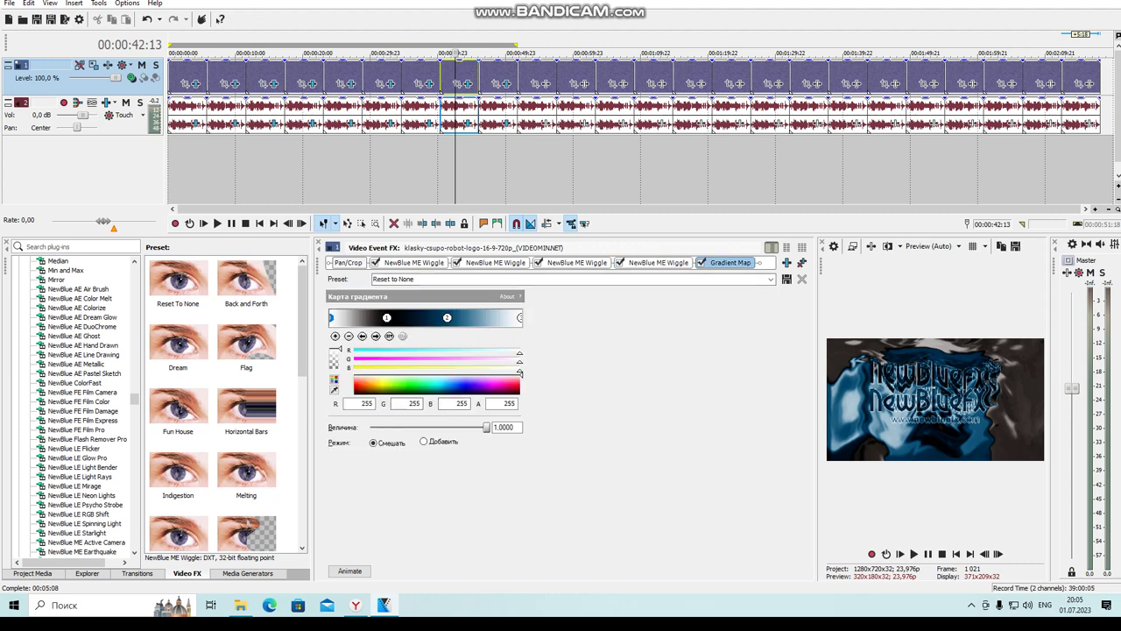
left_click(375, 336)
left_click(375, 337)
left_click(376, 336)
Step: Review the eighth clip's Chorus, E-Phonic LOFI, ERZATZ, tb_grumblebum and IL Vocodex audio effect settings, closing the audio effects when done
left_click(467, 123)
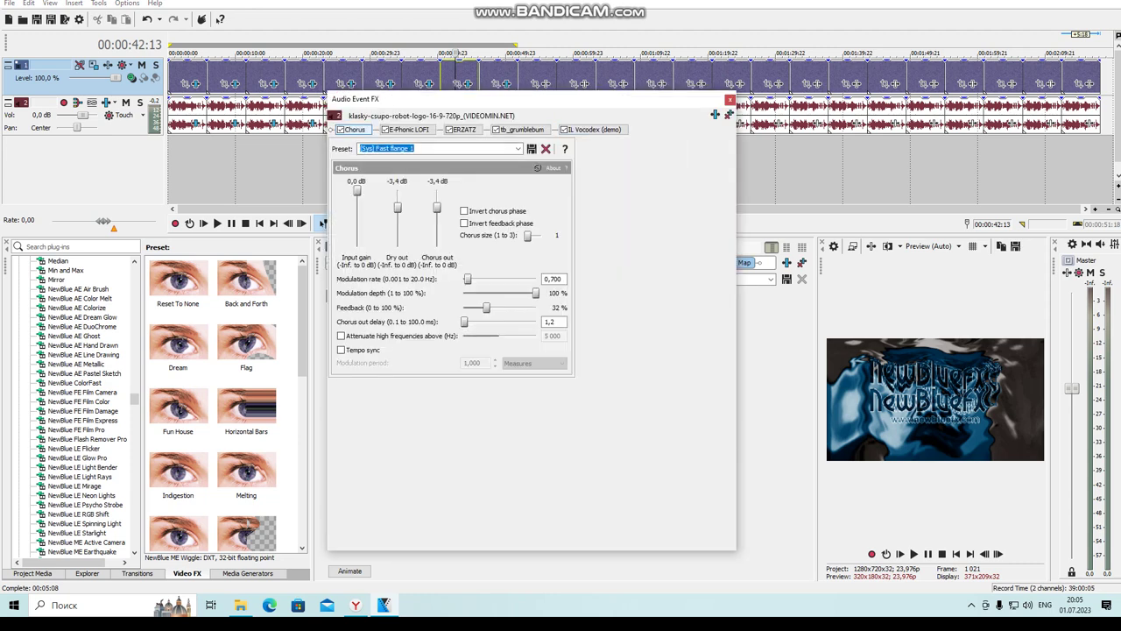
left_click(409, 129)
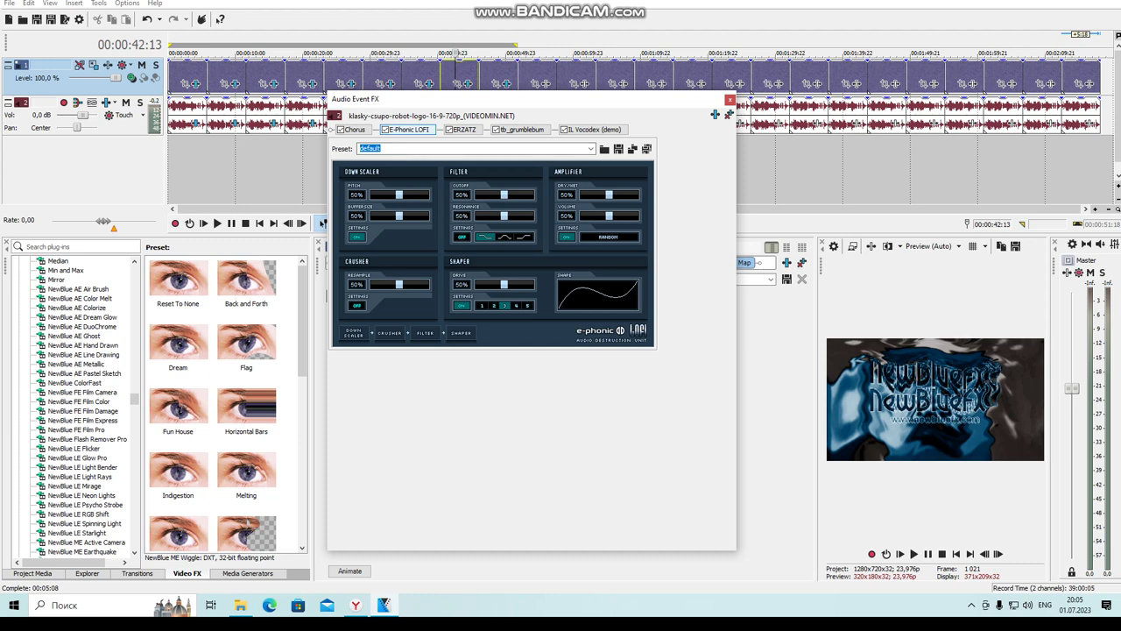
key("Right")
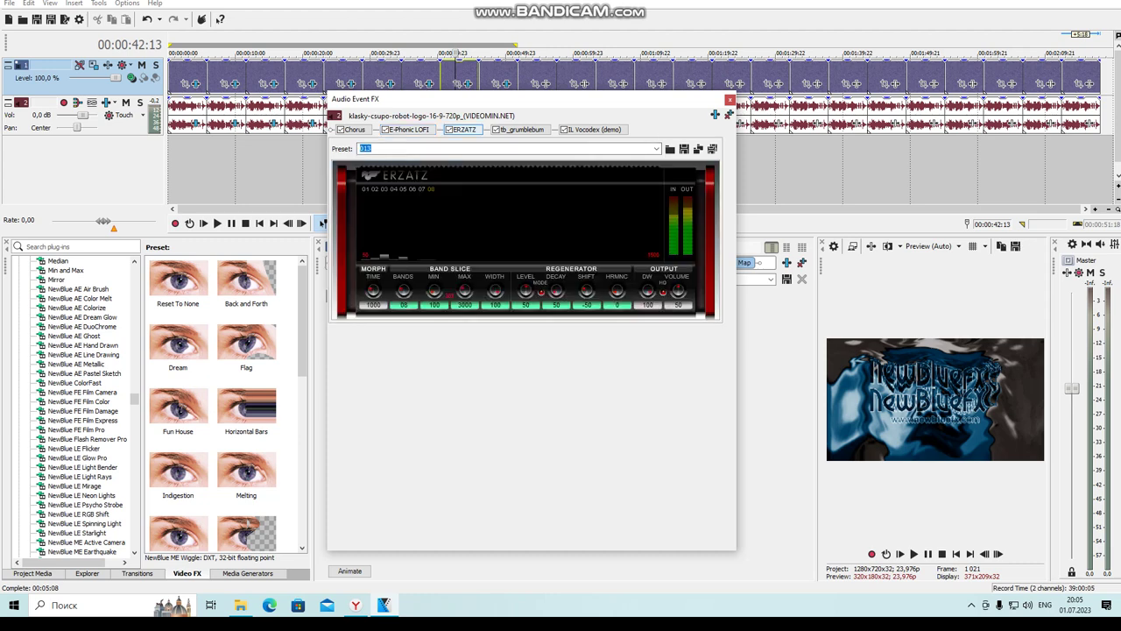
key("Right")
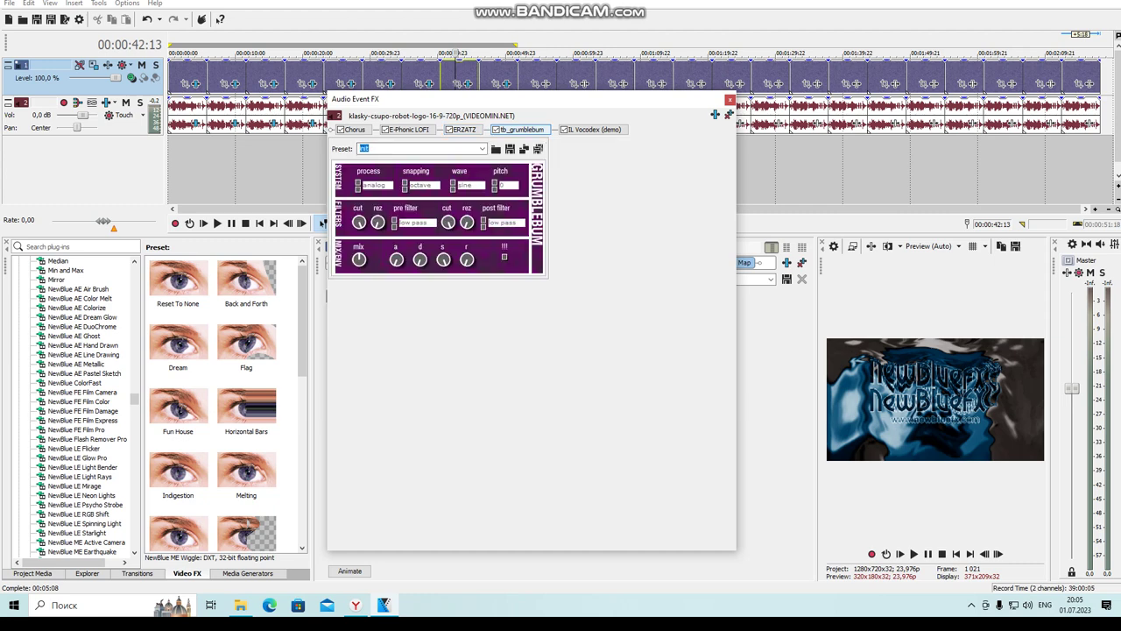
key("Right")
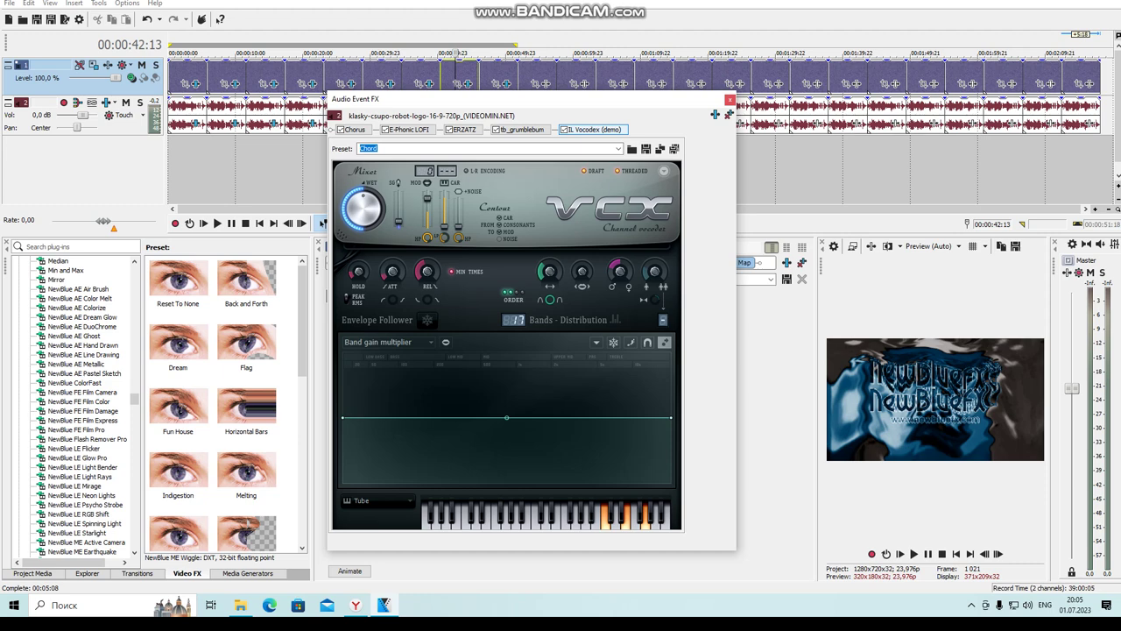
left_click(731, 100)
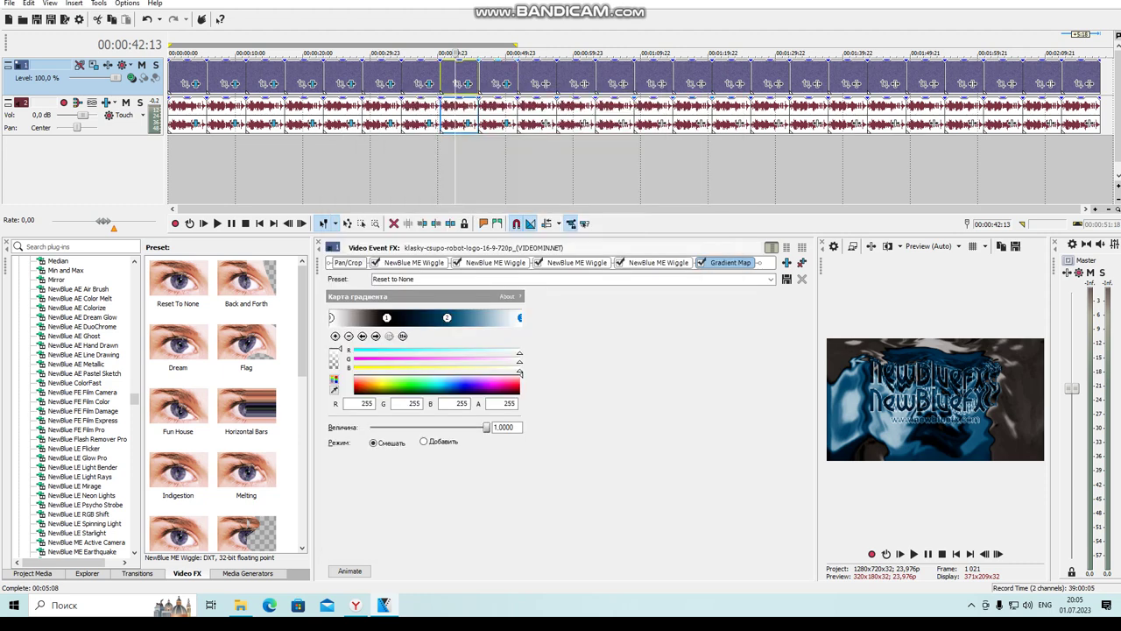
Step: Place the playhead at 00:00:49:18 in the ninth clip and review the settings of its five NewBlue ME Wiggle effects
left_click(504, 81)
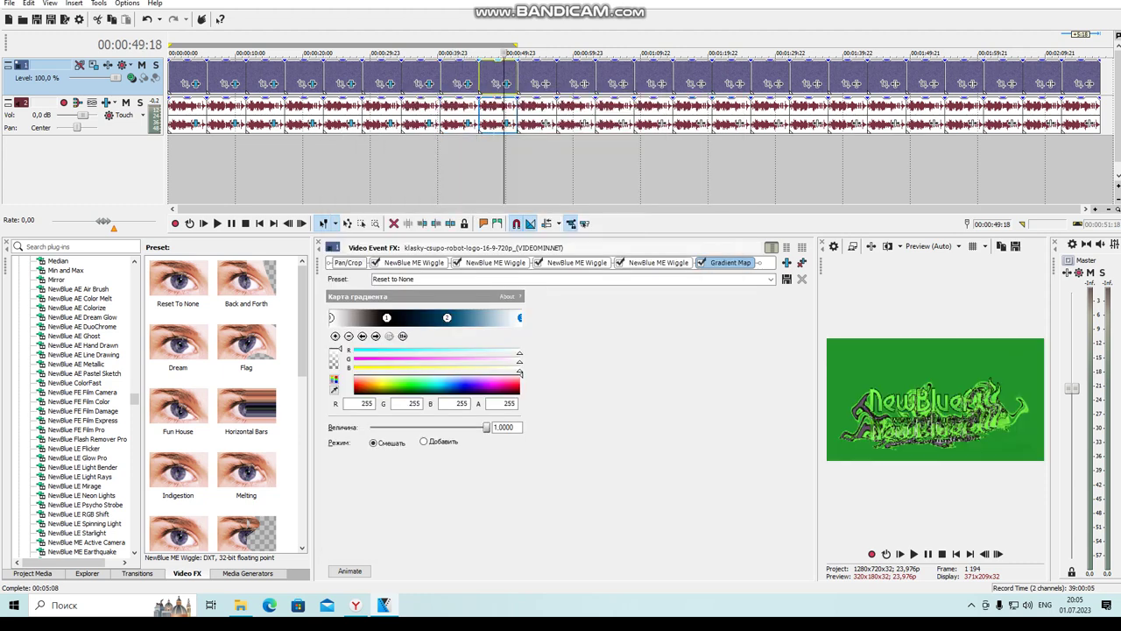
left_click(506, 84)
left_click(415, 263)
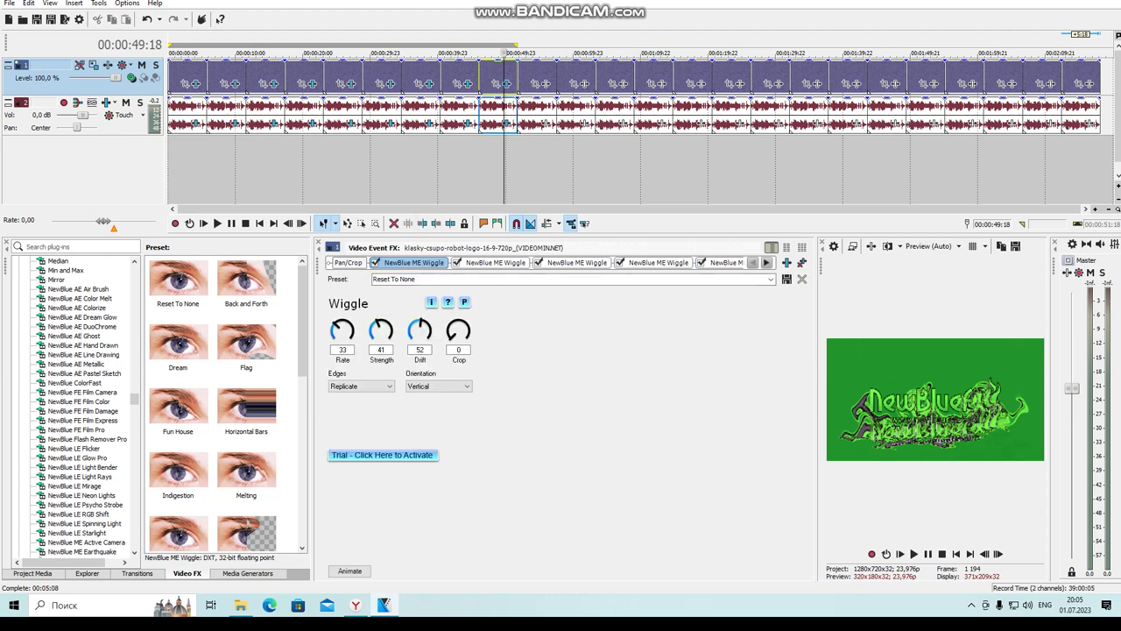
left_click(495, 263)
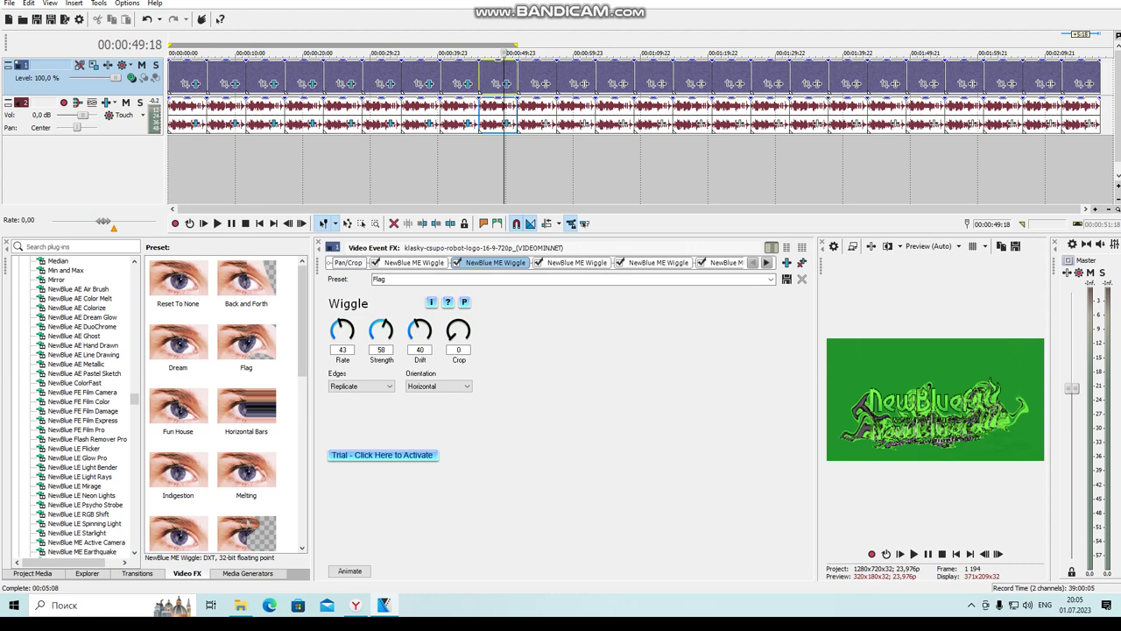
left_click(576, 263)
left_click(767, 263)
left_click(766, 263)
left_click(543, 262)
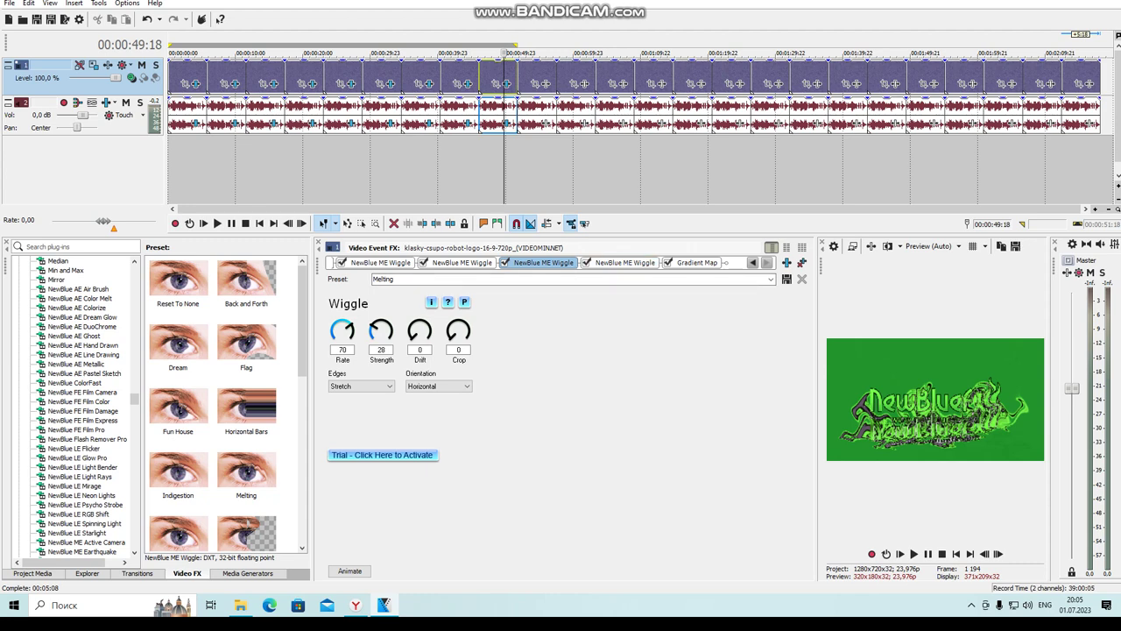
left_click(624, 263)
Step: View the ninth clip's Gradient Map and step through the colour values of its gradient points
left_click(697, 263)
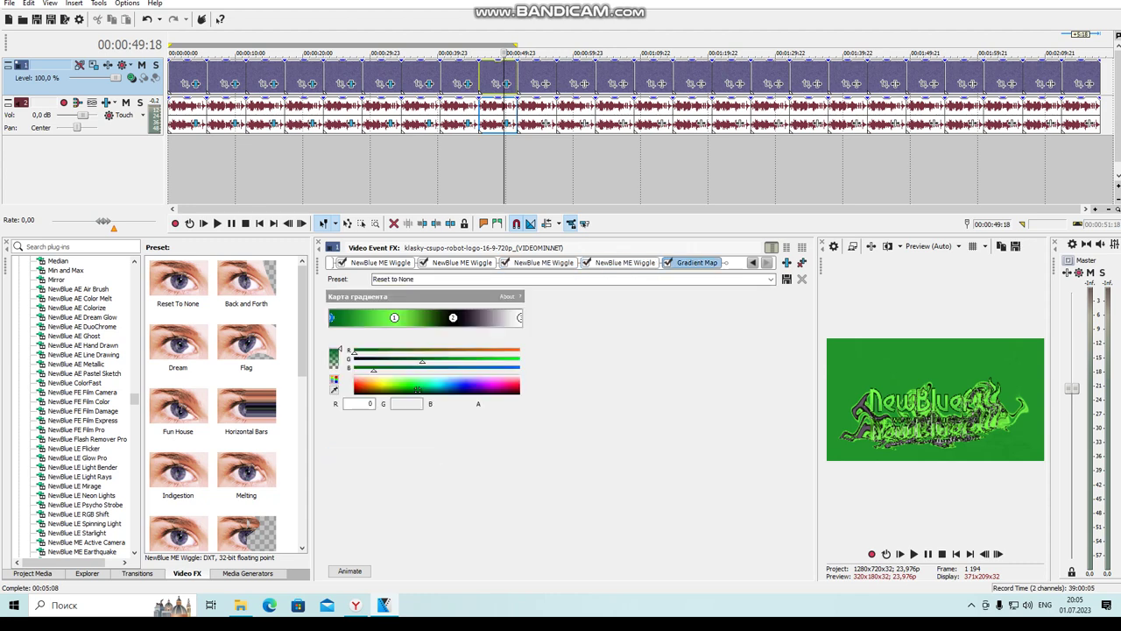
left_click(376, 336)
left_click(375, 335)
left_click(376, 335)
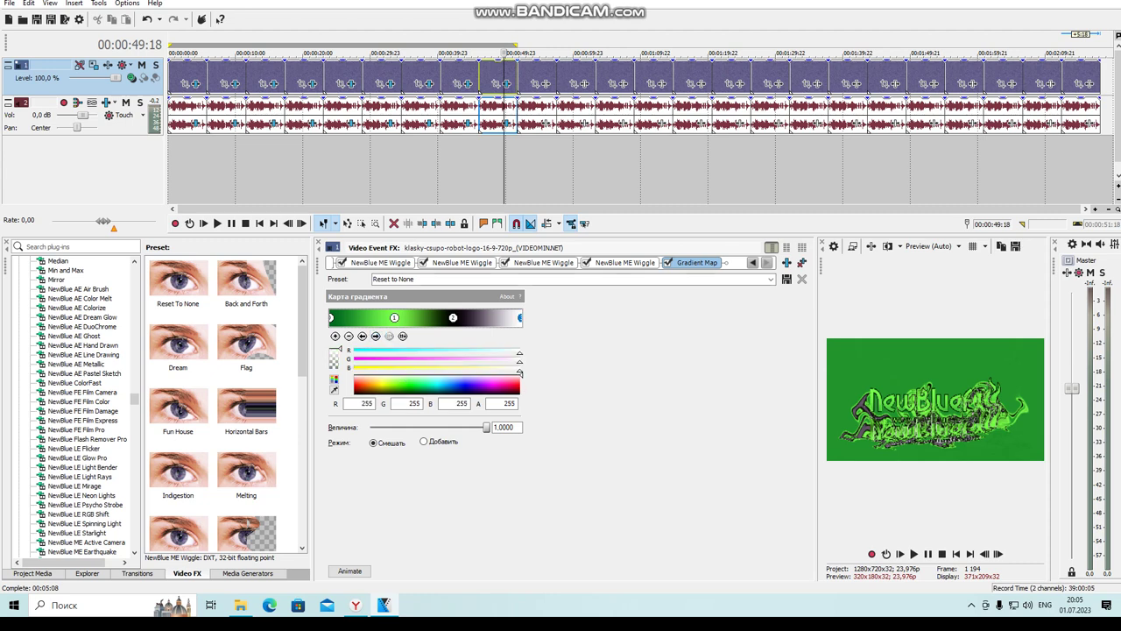
Step: Review the ninth clip's tb_grumblebum, Orange Vocoder, IO/Phaser and IL Vocodex audio effect settings, closing the audio effects when done
left_click(506, 122)
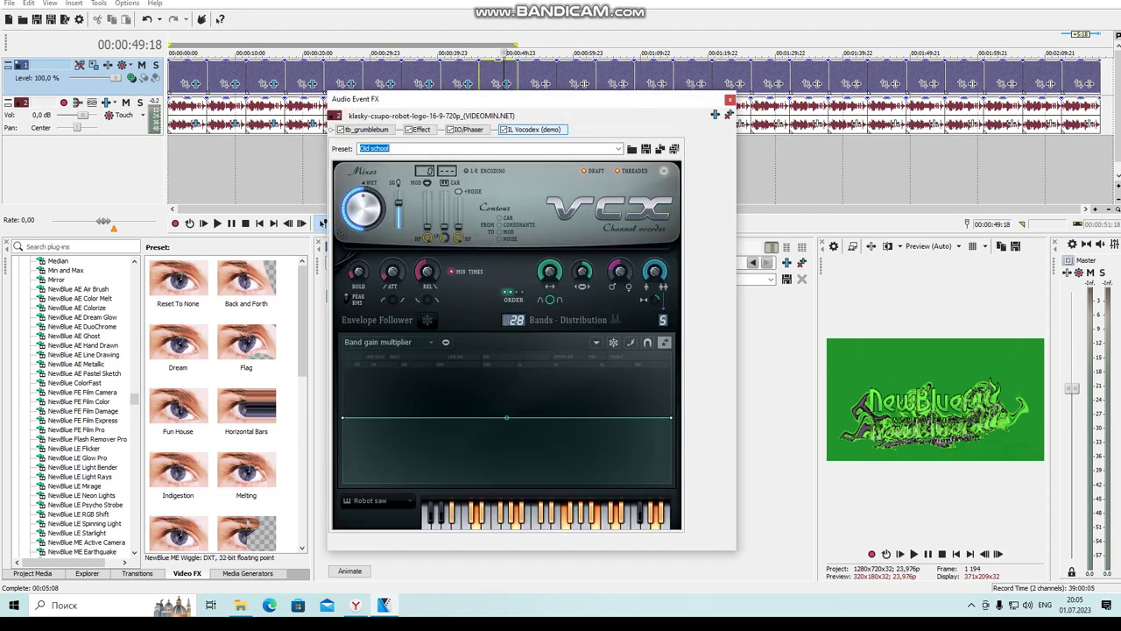
left_click(366, 129)
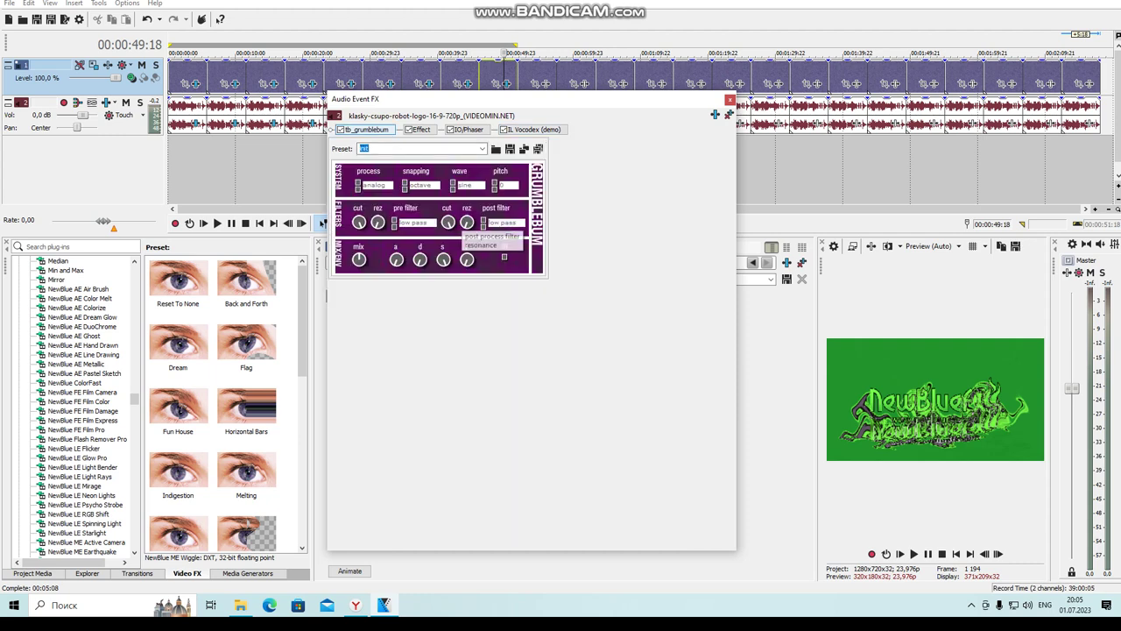
left_click(421, 129)
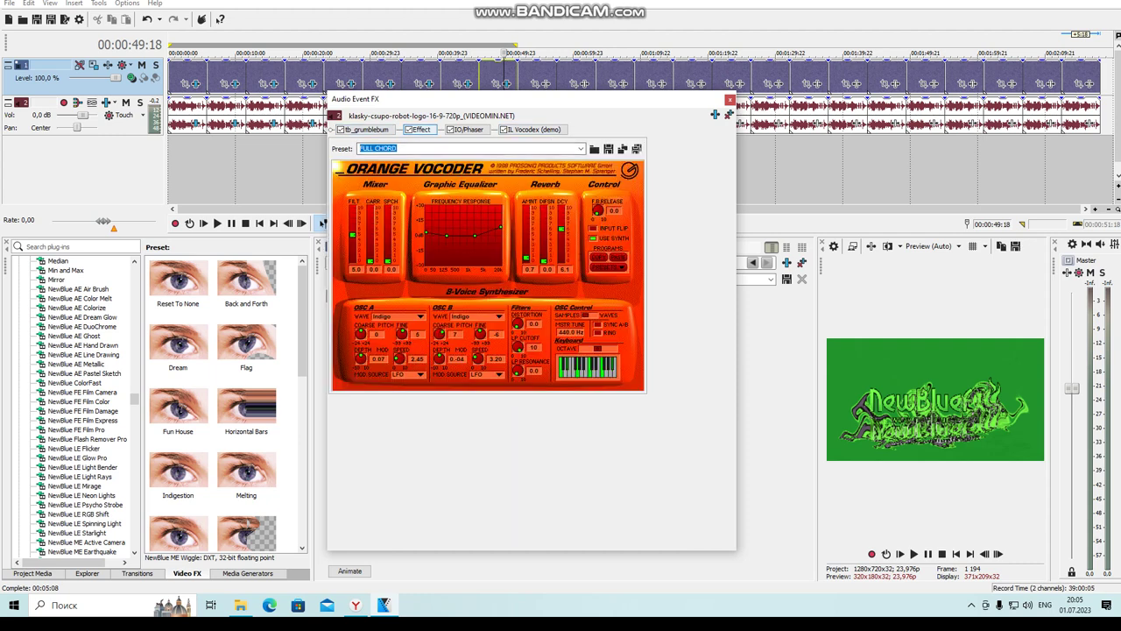
left_click(468, 130)
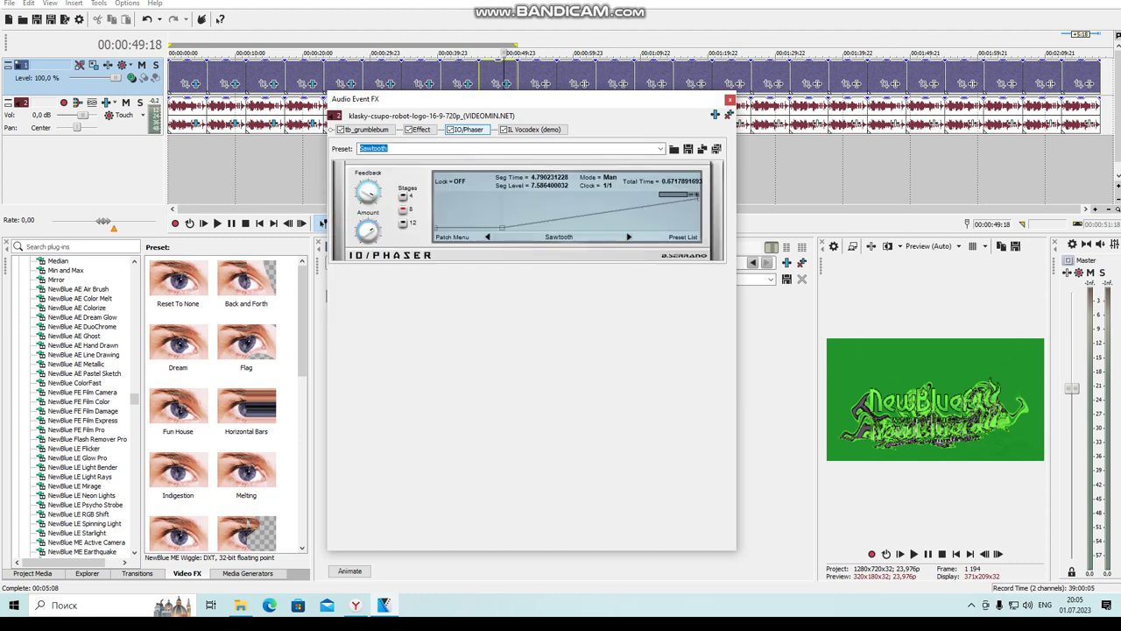
left_click(533, 130)
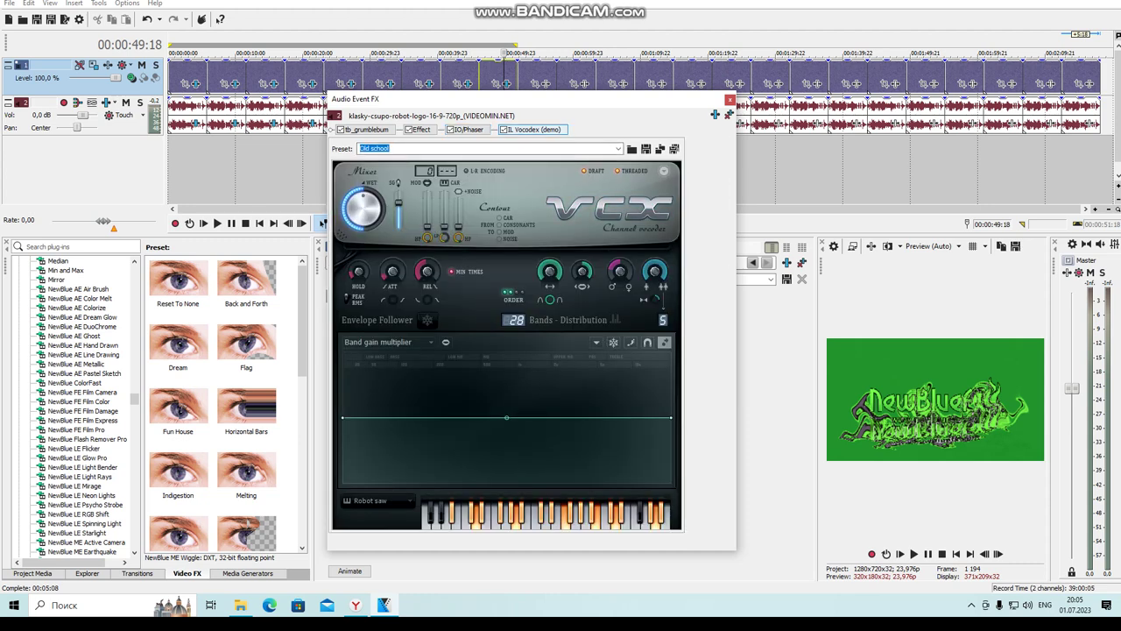
left_click(731, 98)
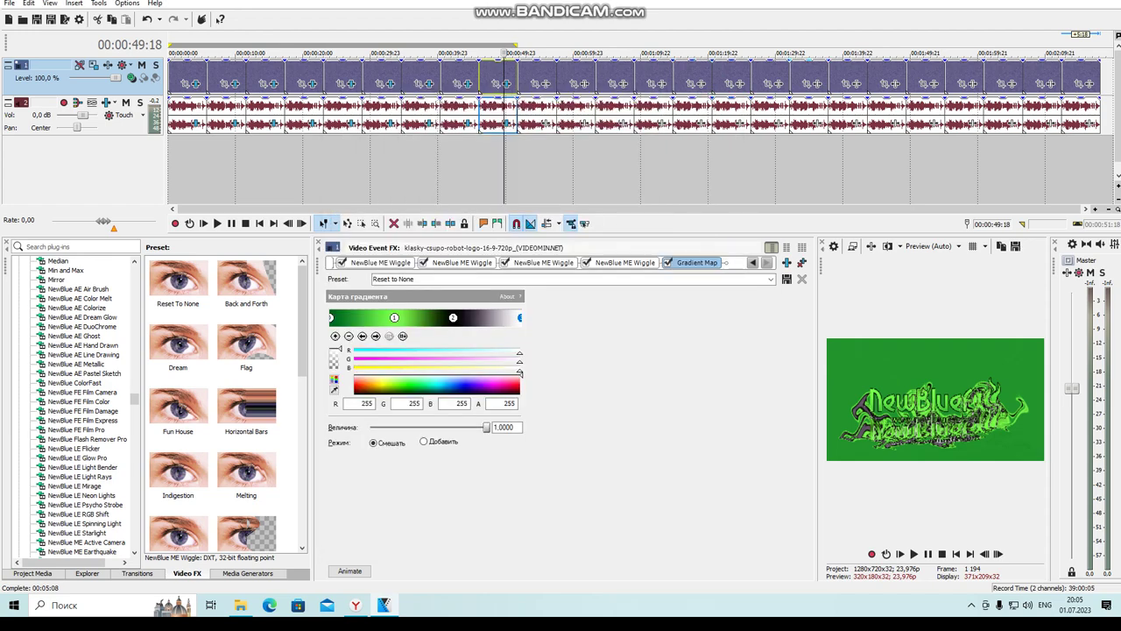